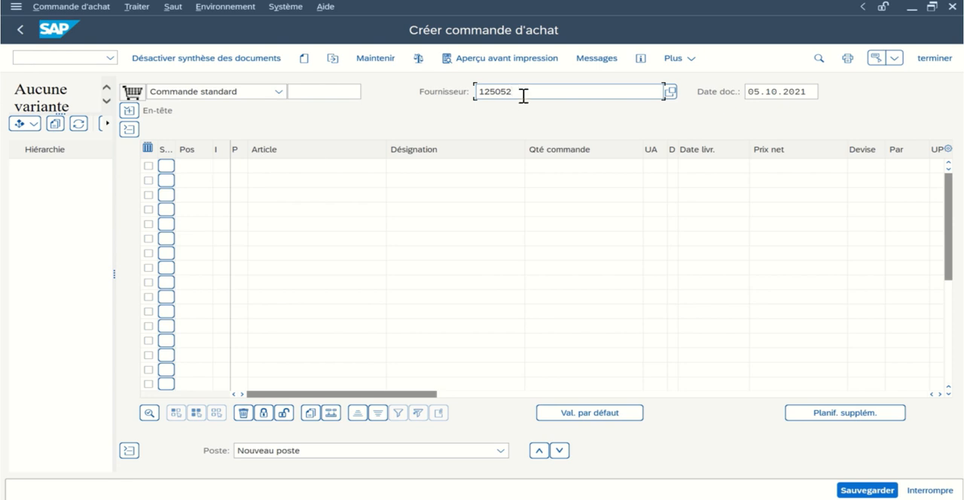
- Confirm the supplier Walmart and give the first item account assignment category F with the description "CAMPAGNE Marketing Télé 1"
key(Return)
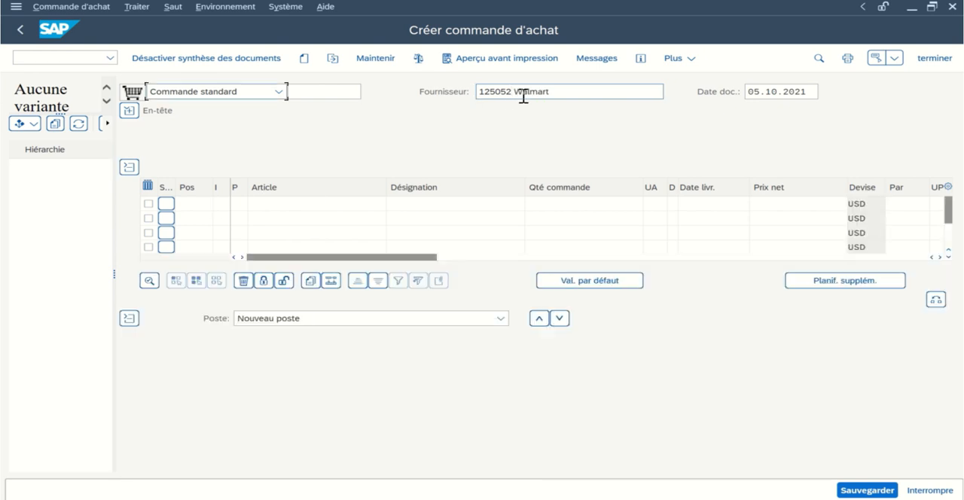
click(223, 203)
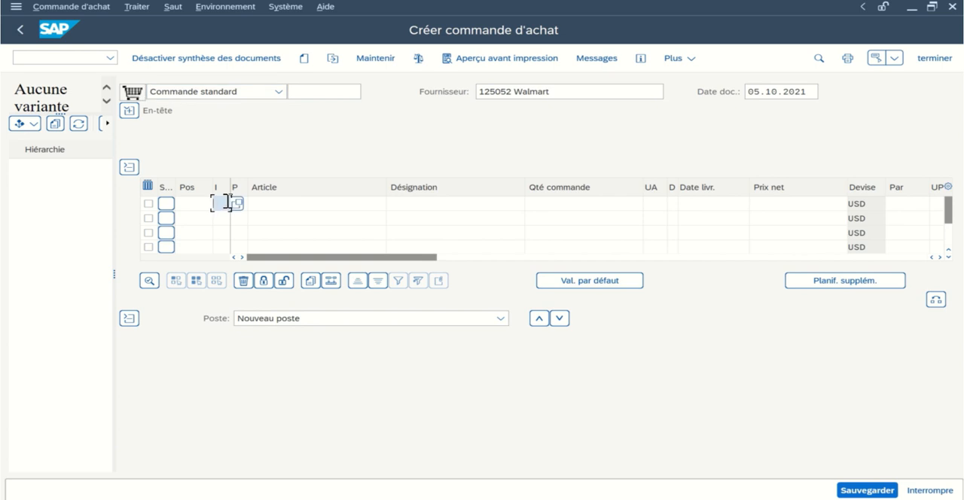
click(424, 199)
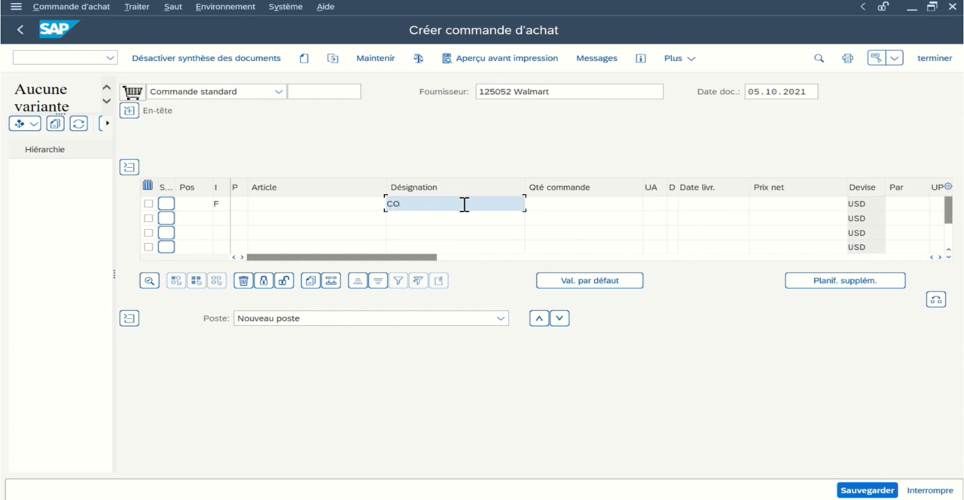
text(CO)
key(BackSpace)
text(AMPAGNE Marketing Télé 1)
- Set the first item's order quantity to 1 and its unit of measure to /PC (par pièce)
click(579, 204)
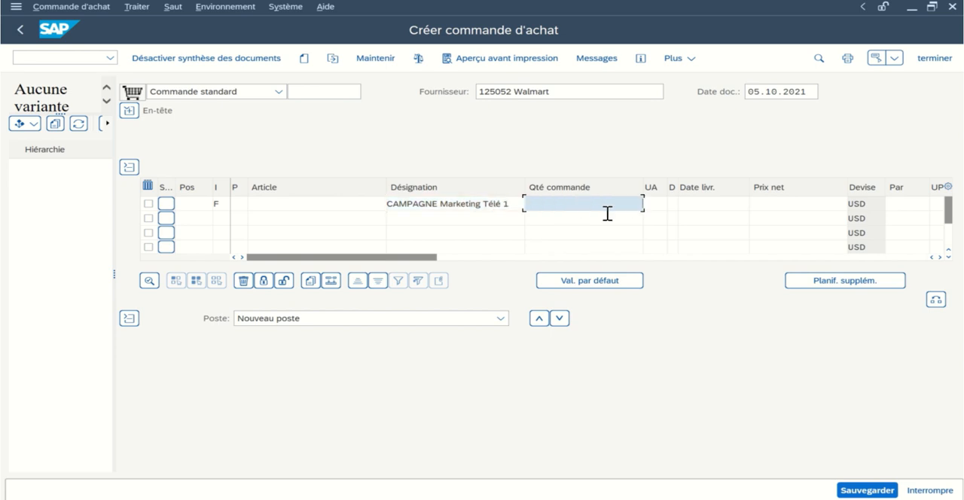
text(1)
click(656, 205)
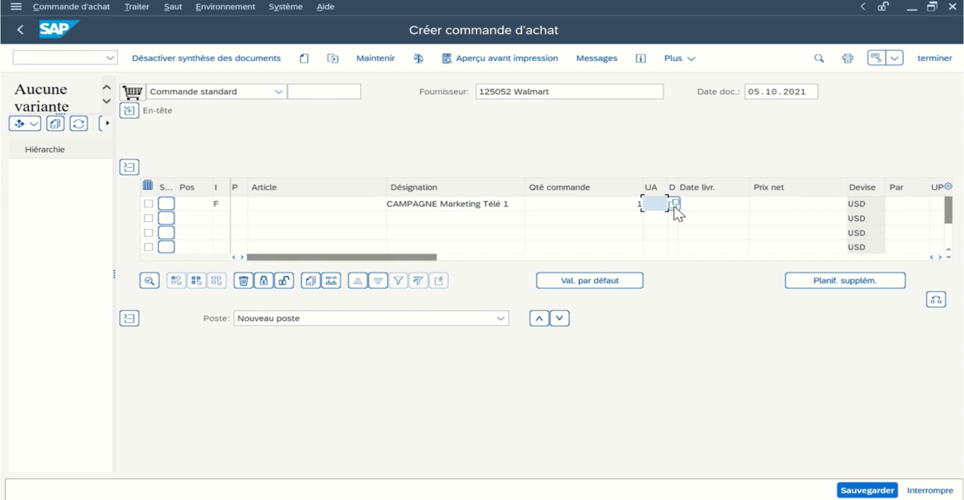
click(674, 205)
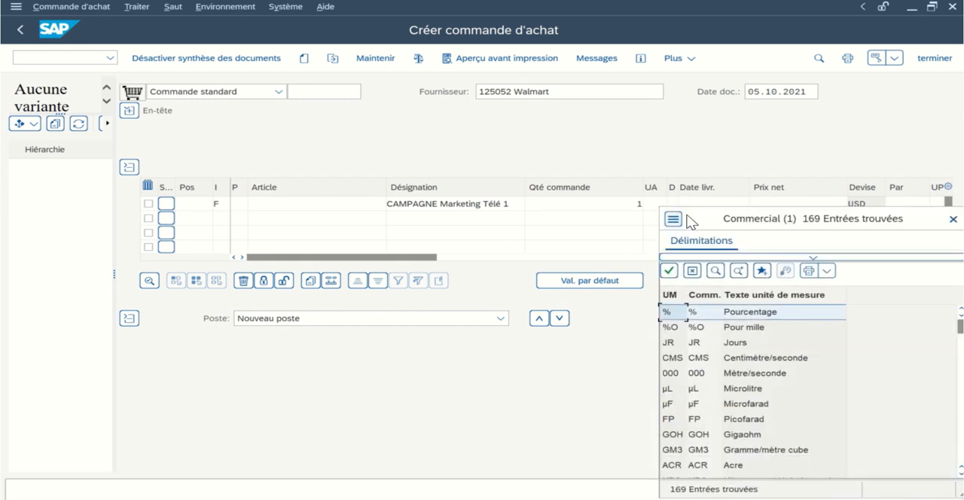
drag(699, 218, 435, 114)
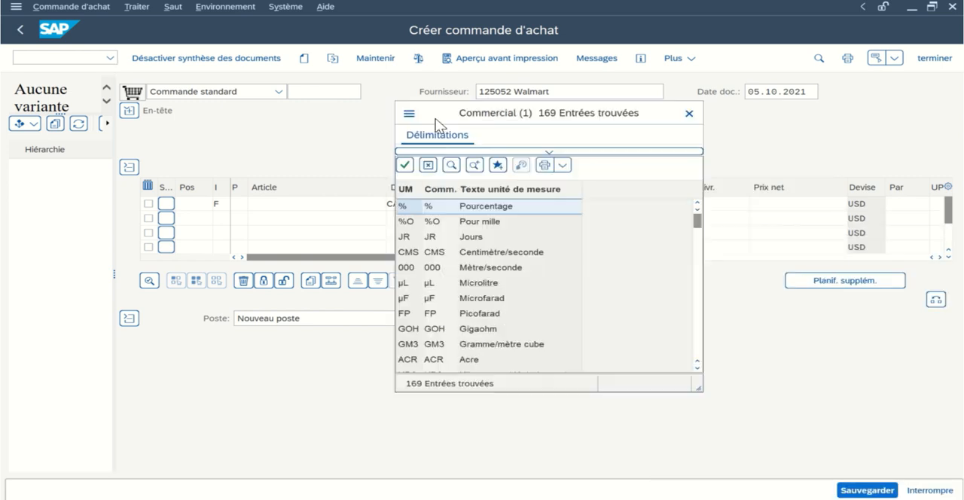
scroll(536, 275, down, 5)
scroll(536, 279, down, 4)
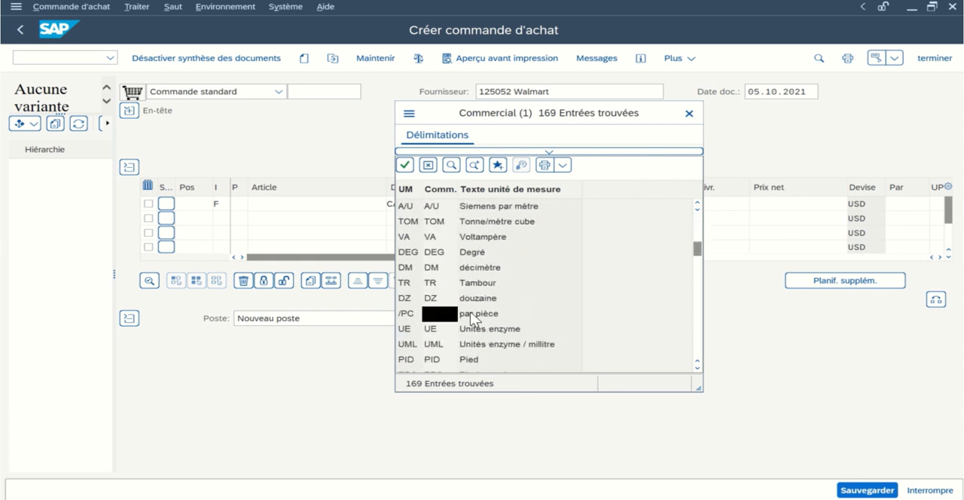
click(425, 313)
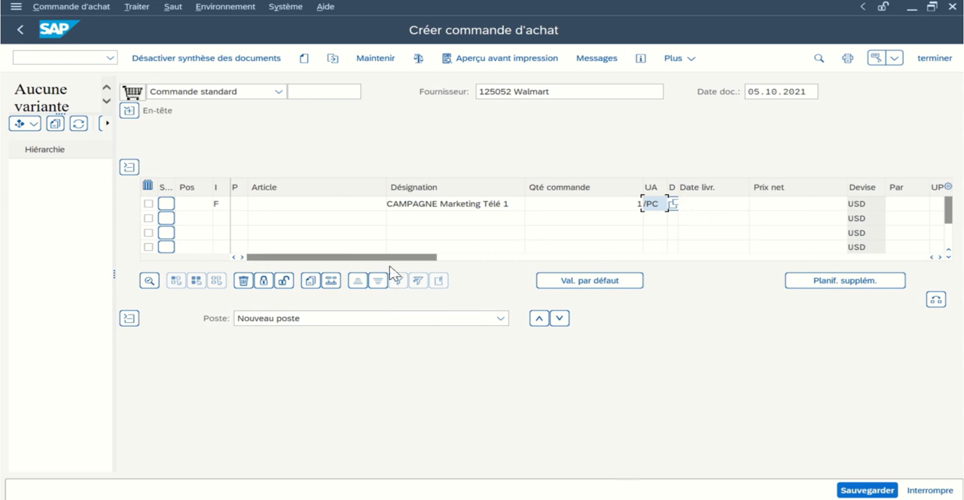
- Set the first item's net price to 4950000 USD and its delivery date to 10.10.2021
drag(392, 258, 446, 257)
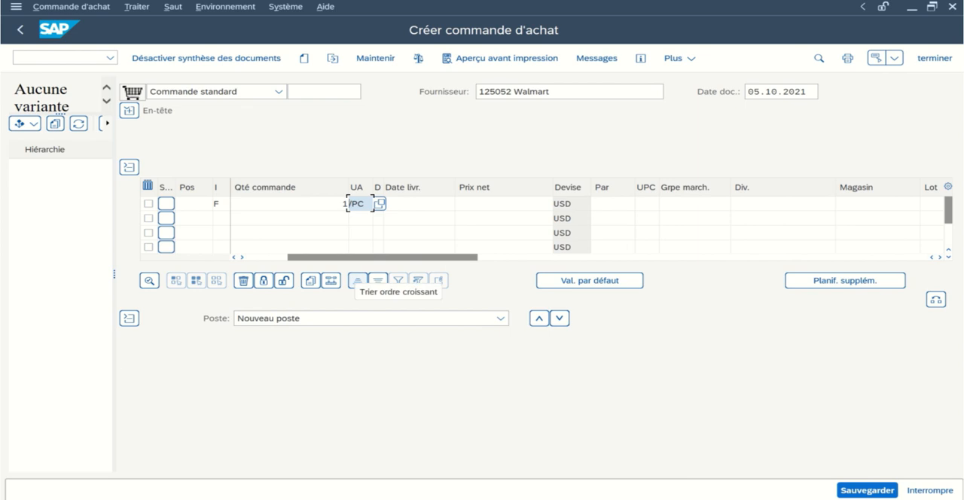
click(488, 206)
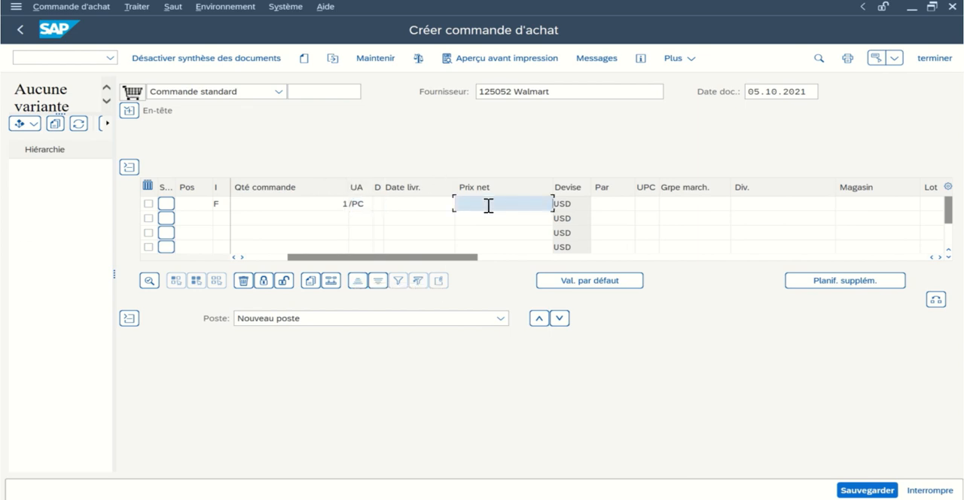
text(4950000)
click(413, 204)
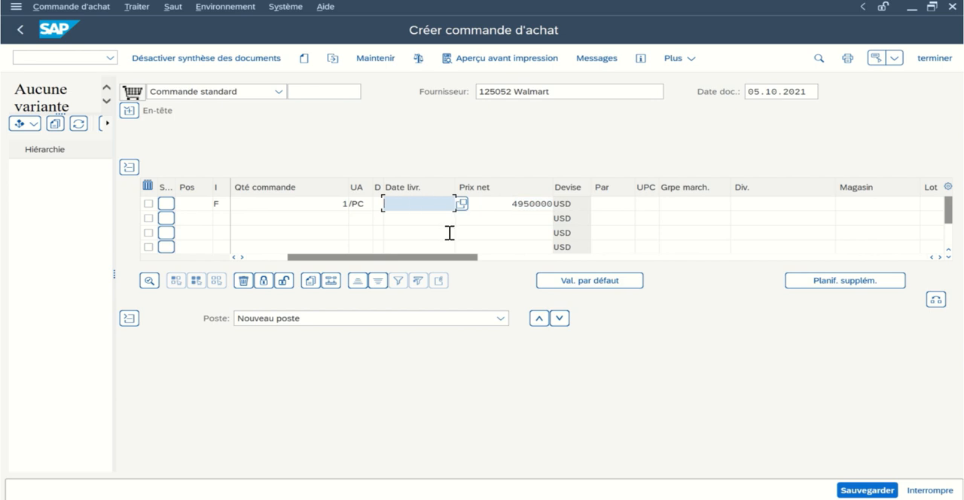
text(10.10.2021)
- Assign the item to material group BIKES and plant DL00 (Dallas), and validate the item line
click(684, 201)
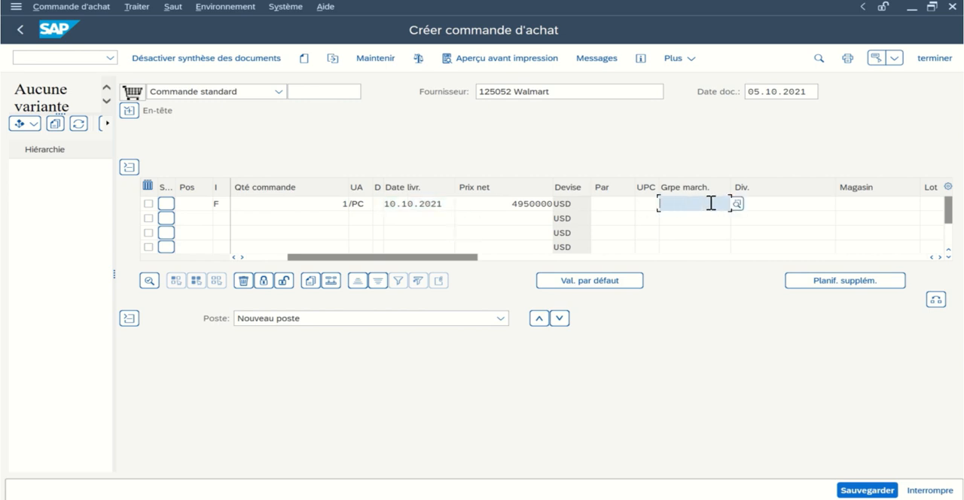
click(738, 203)
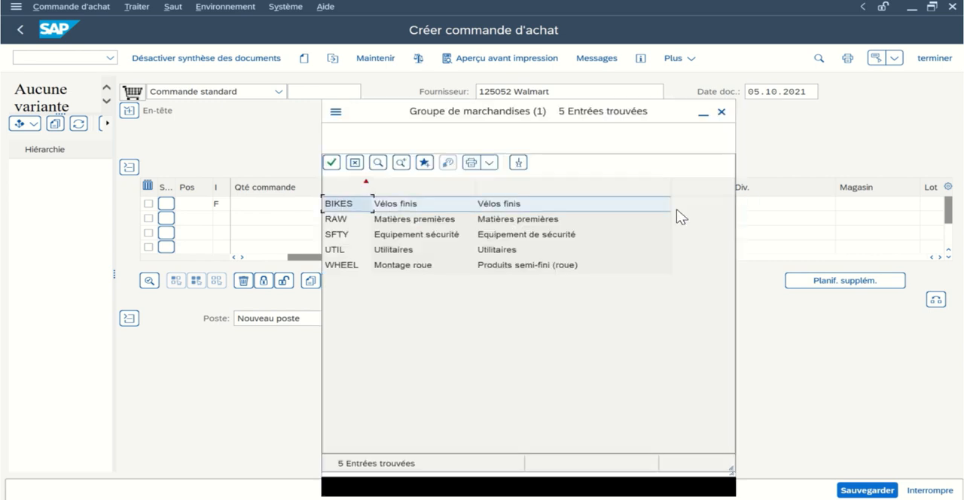
double_click(339, 204)
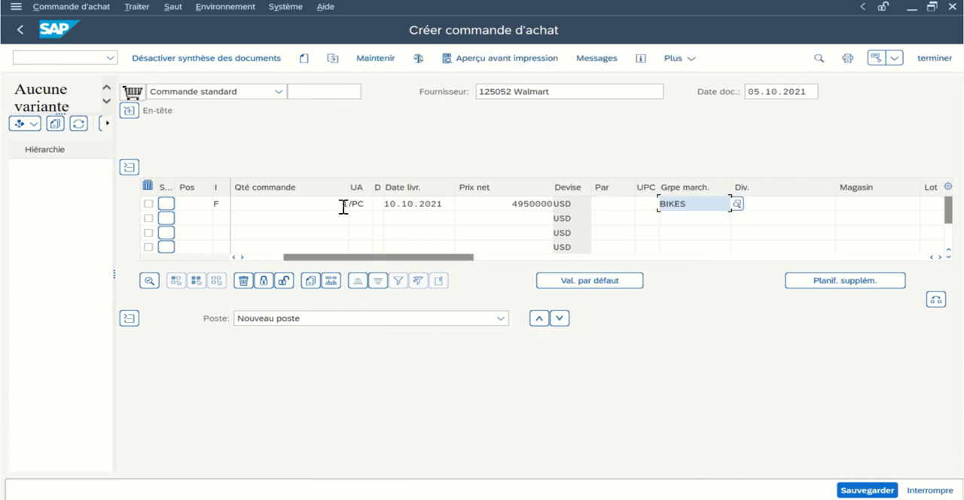
click(790, 205)
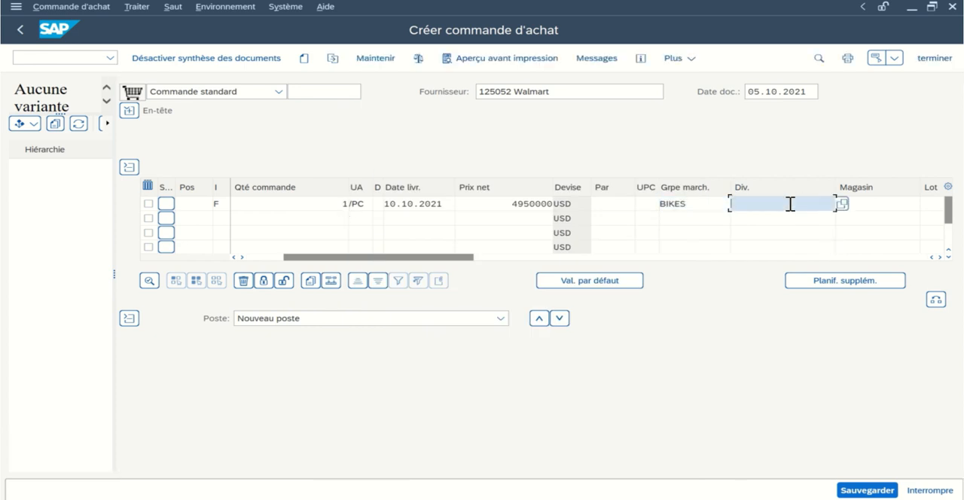
click(839, 204)
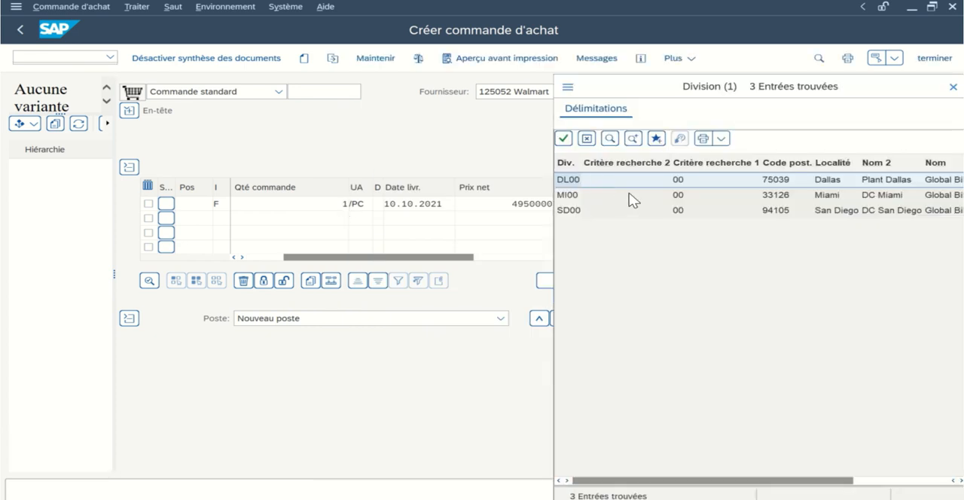
drag(622, 94, 477, 102)
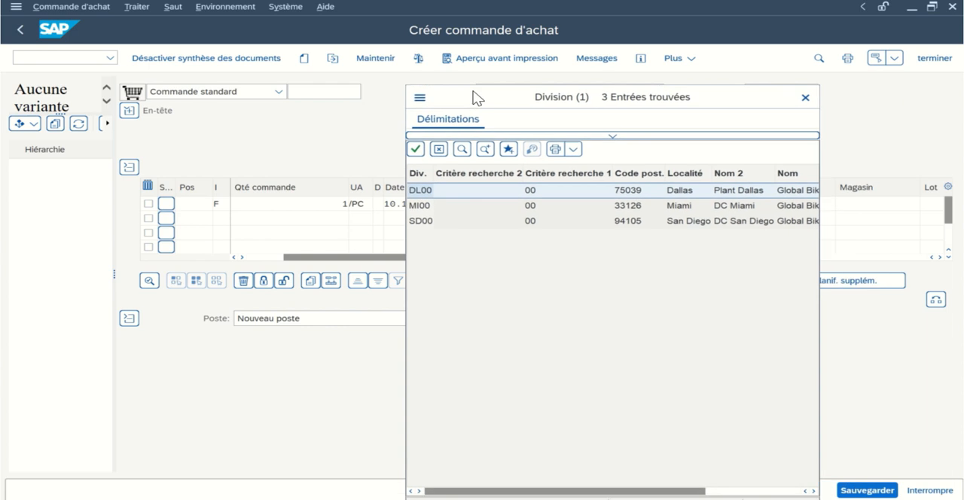
double_click(440, 195)
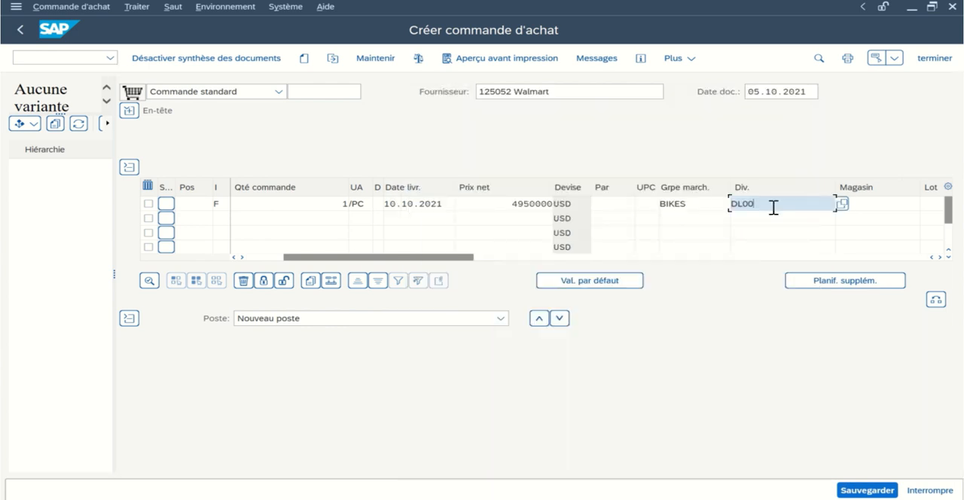
key(Return)
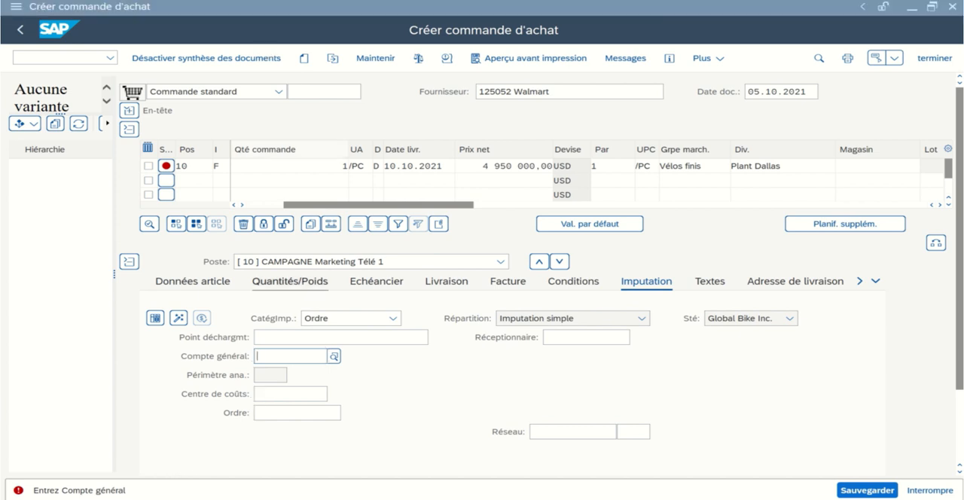
- Assign the general ledger account "Other restaurant expenses" in the item's account assignment
click(283, 355)
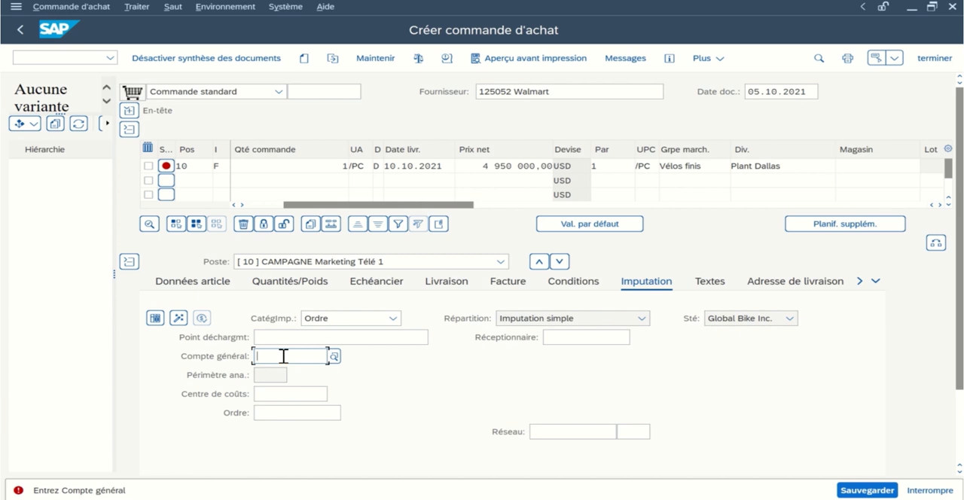
text(511115)
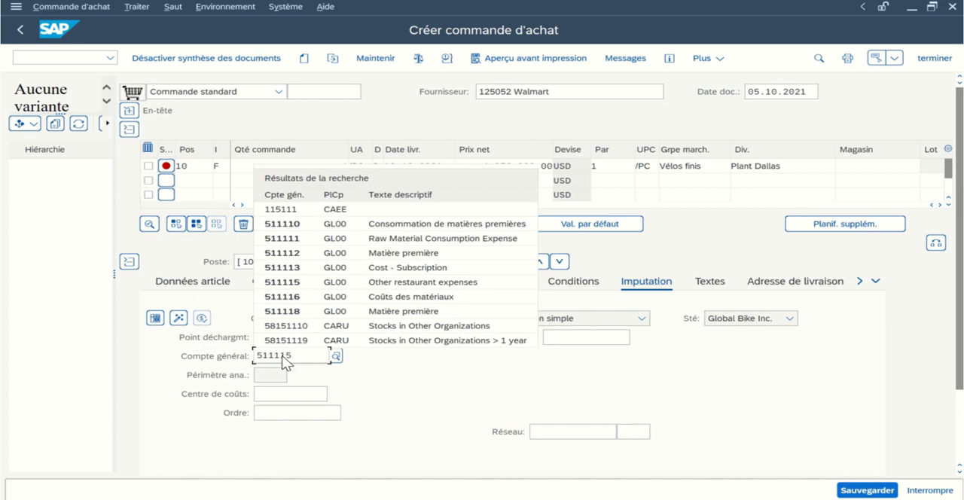
click(290, 284)
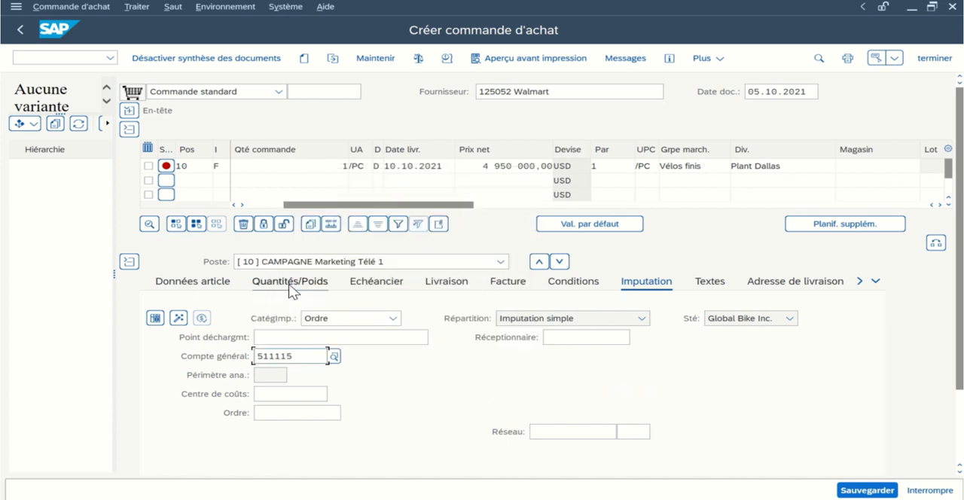
- Assign the item to the internal order "Campagne Marketing - Télé" and save the purchase order
click(270, 411)
text(40)
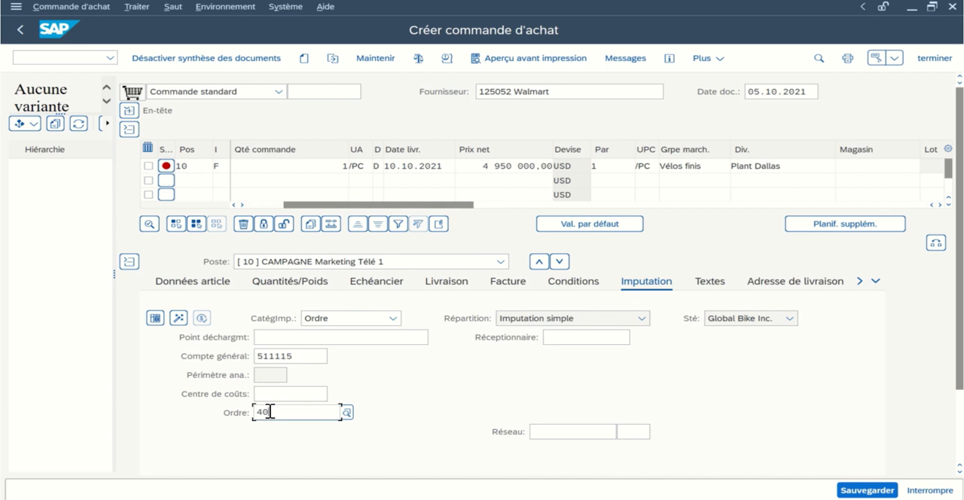
text(000)
key(BackSpace)
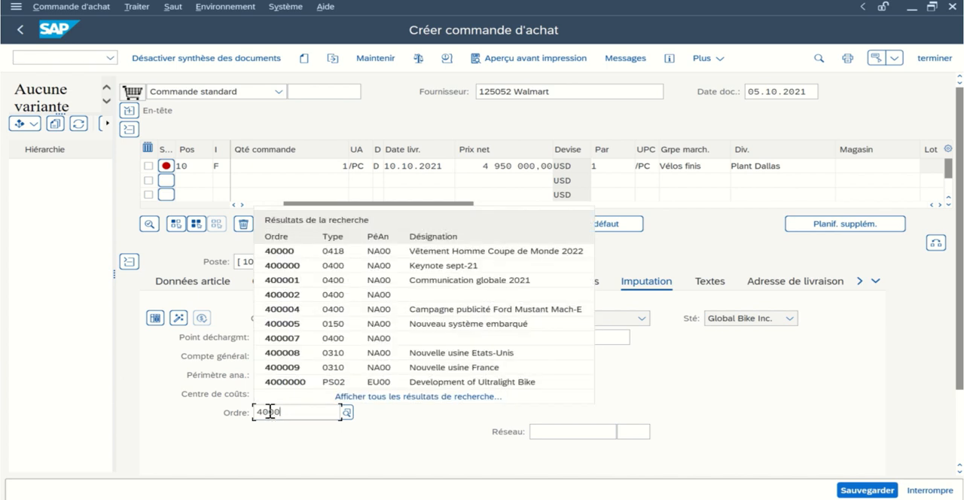
text(1)
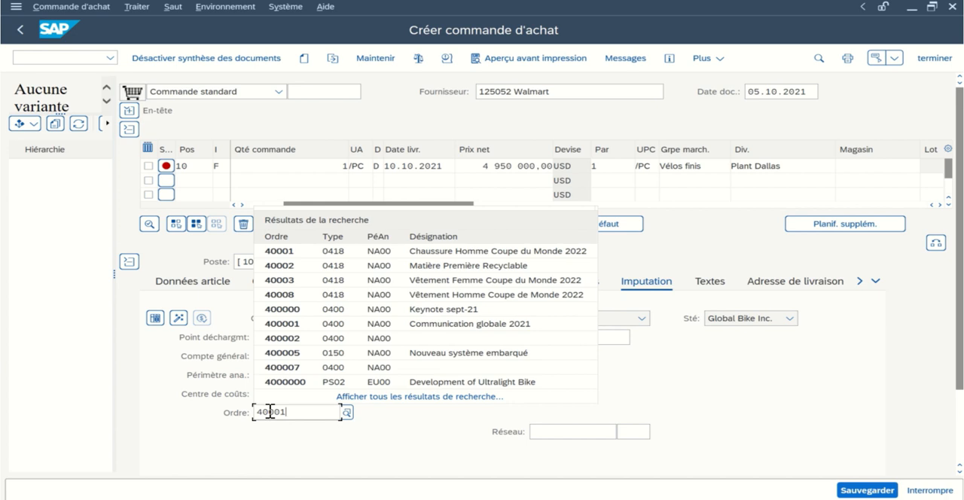
text(0)
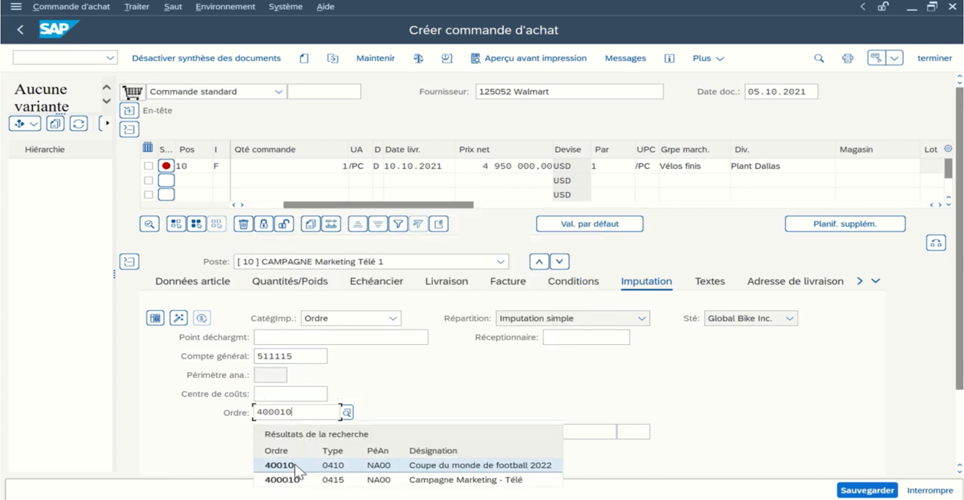
click(463, 482)
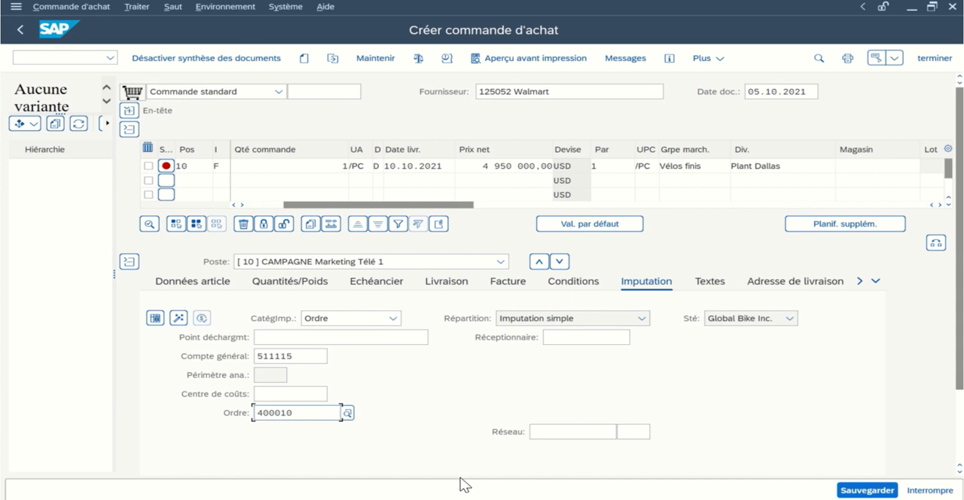
click(874, 489)
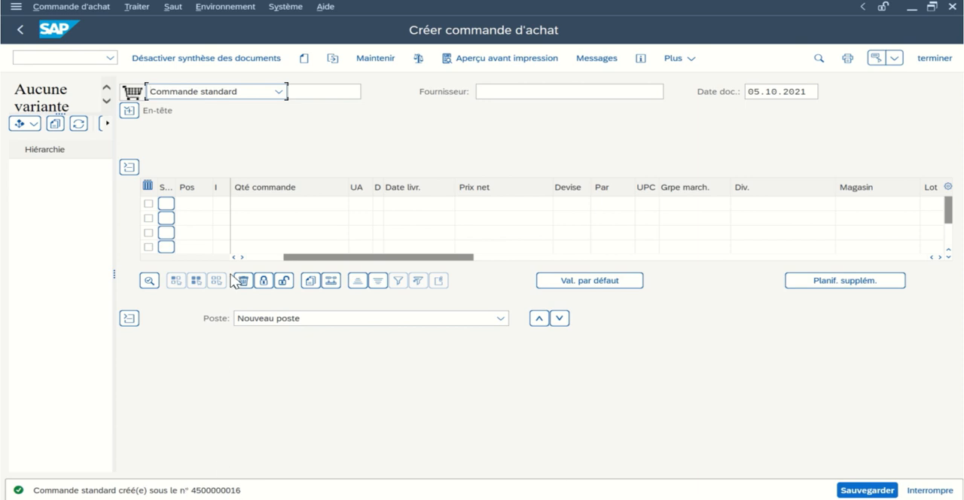
- Enter Walmart as the supplier of a new standard purchase order and confirm it
click(518, 95)
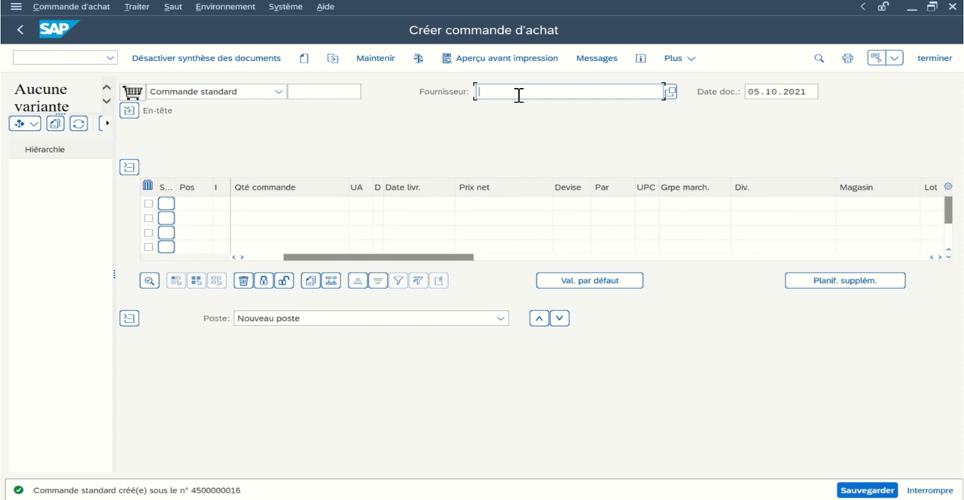
text(1)
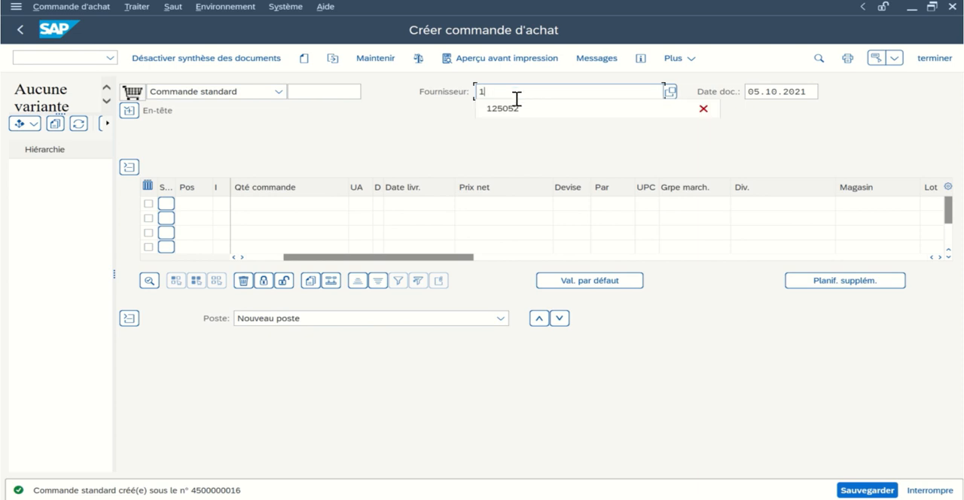
click(512, 111)
key(Return)
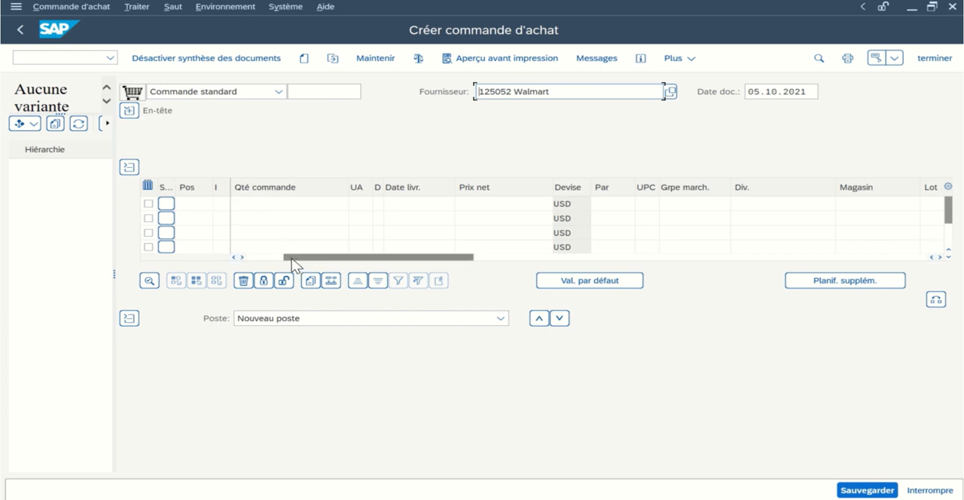
- Set the first item's account assignment category to F (Ordre)
click(235, 257)
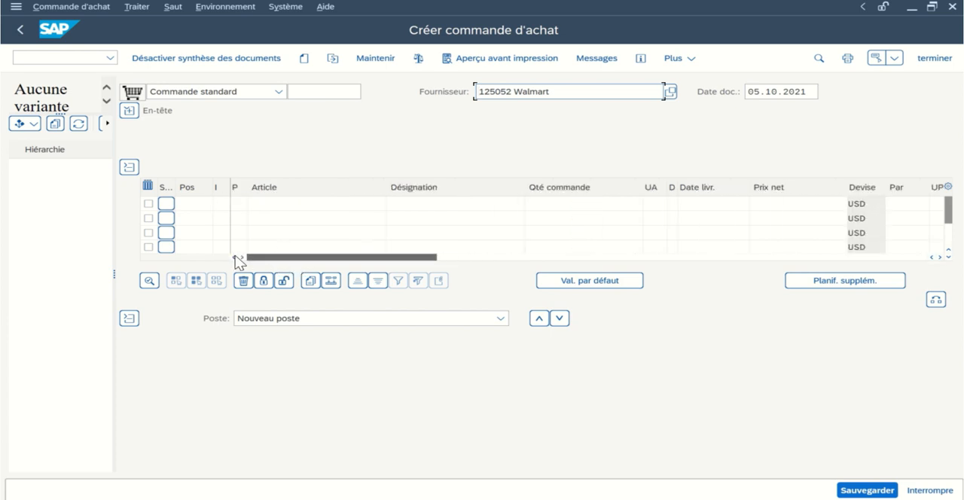
click(219, 202)
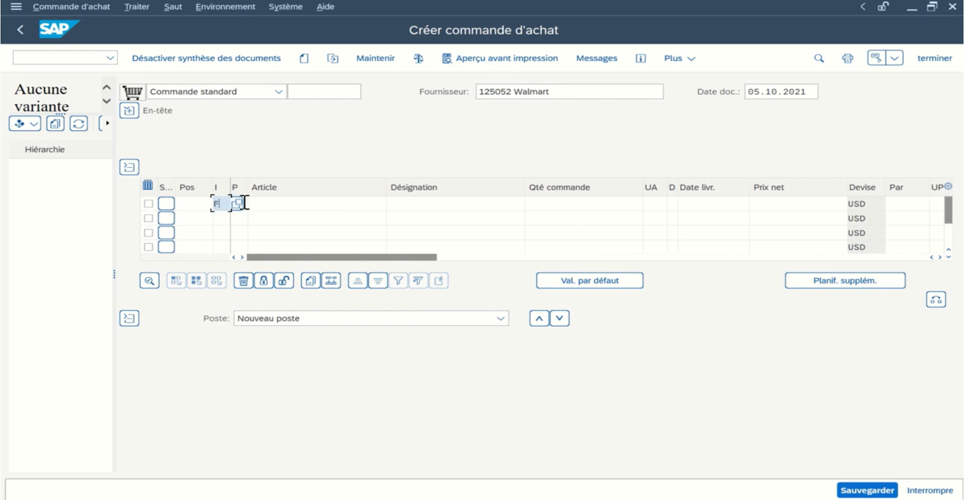
click(412, 201)
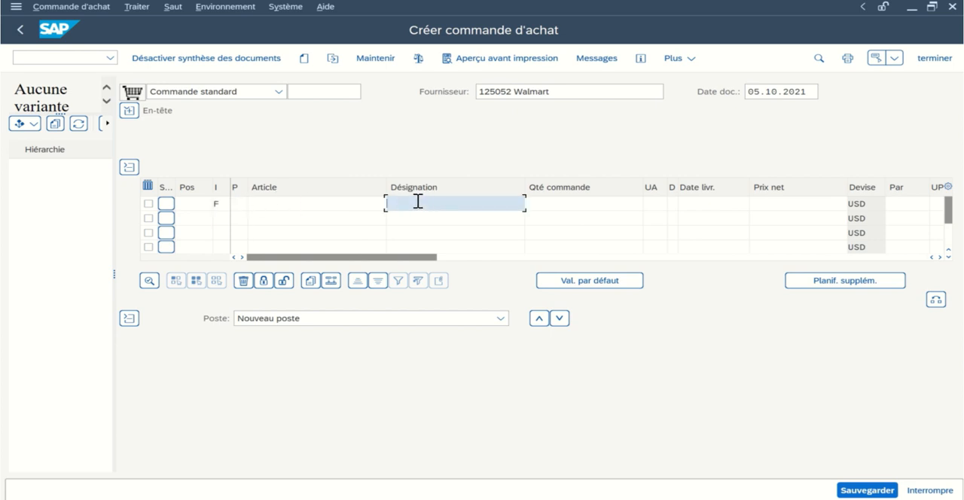
click(220, 204)
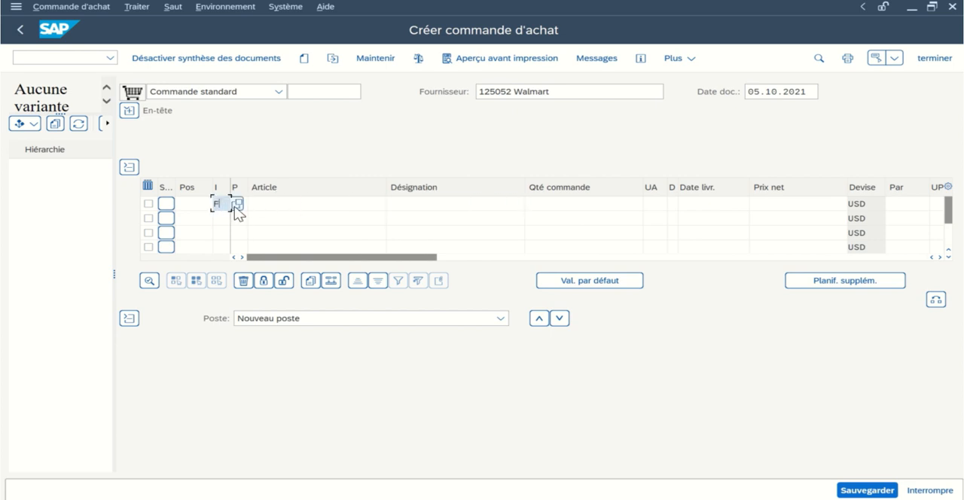
click(237, 208)
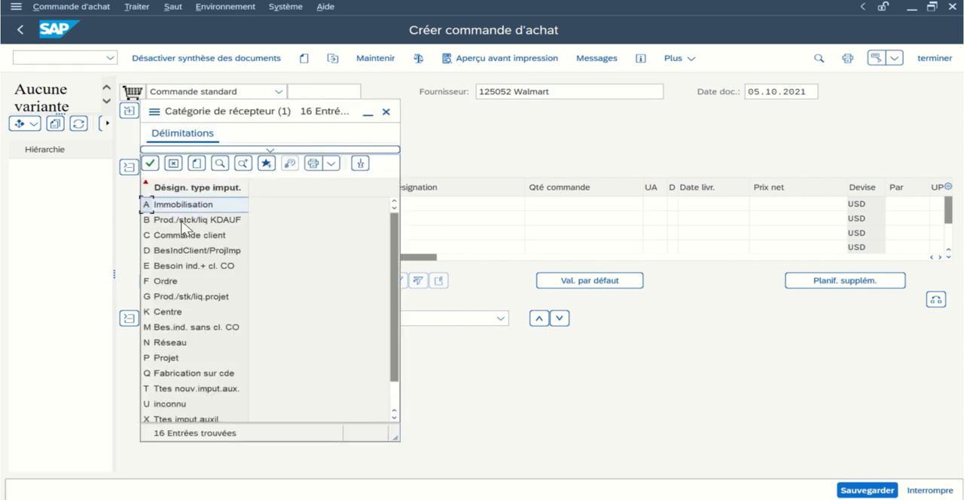
double_click(163, 282)
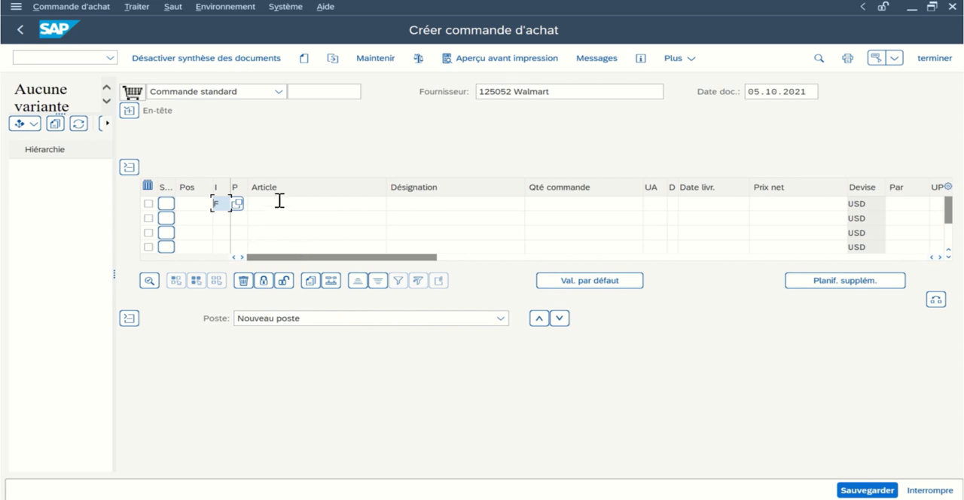
- Enter "CAMPAGNE Marketing Télé 2" as the item's description
click(425, 205)
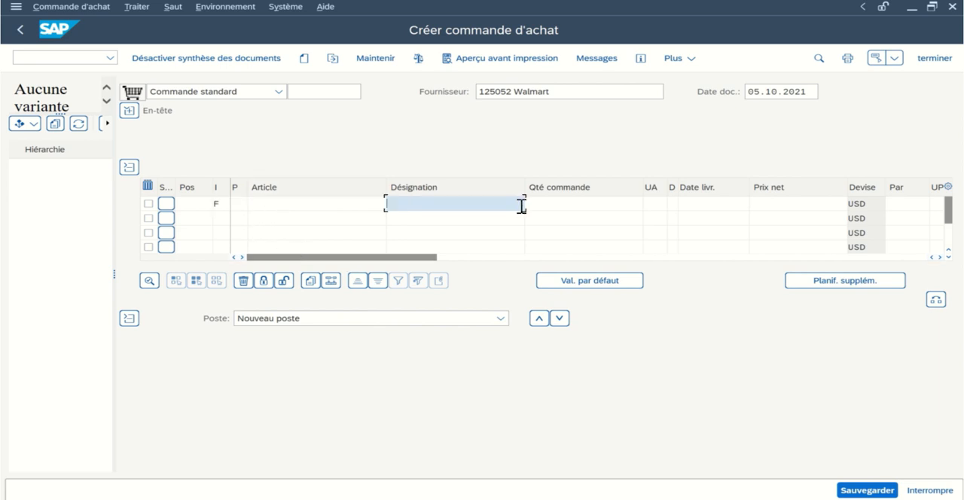
text(c)
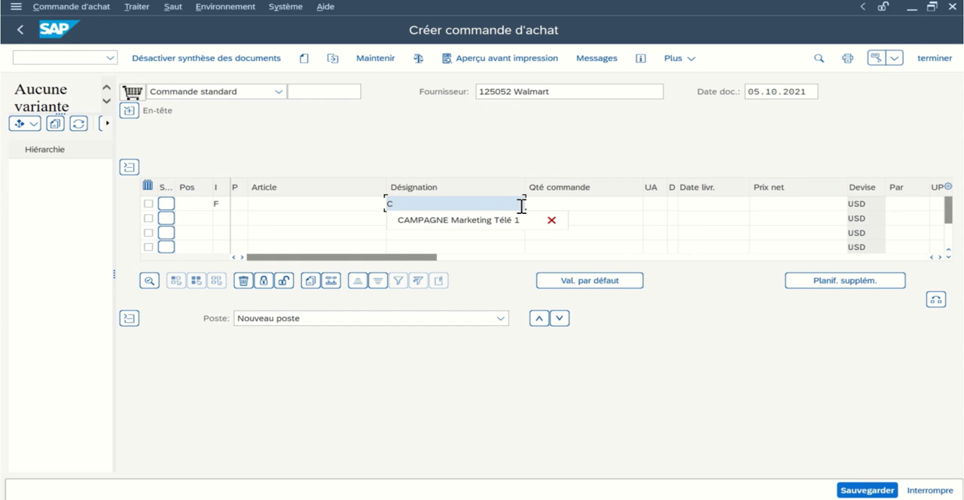
text(AMPAGNE Marketin)
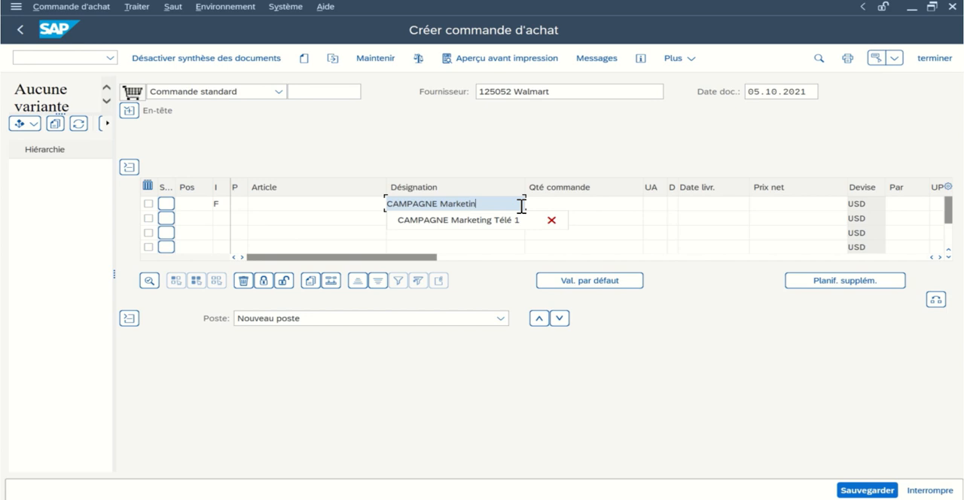
text(g Télé 2)
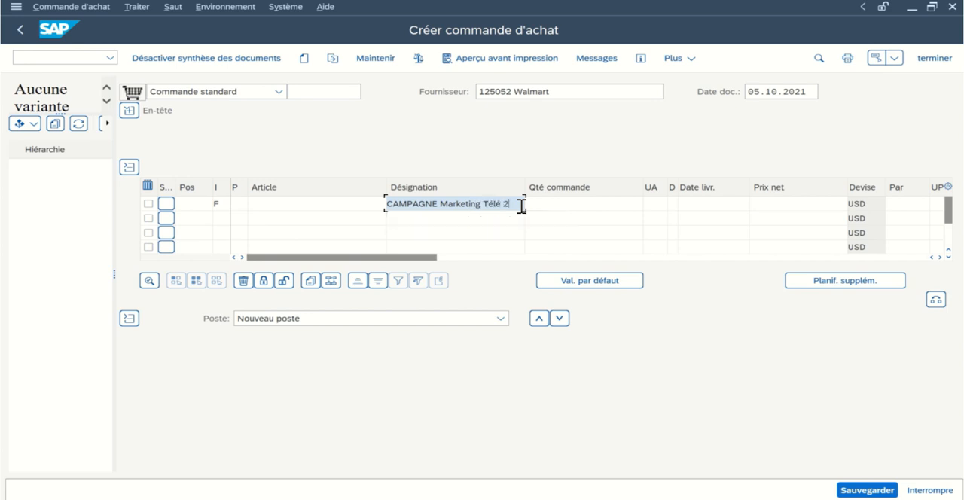
- Set the item's order quantity to 1 and its unit to /PC (par pièce)
click(561, 204)
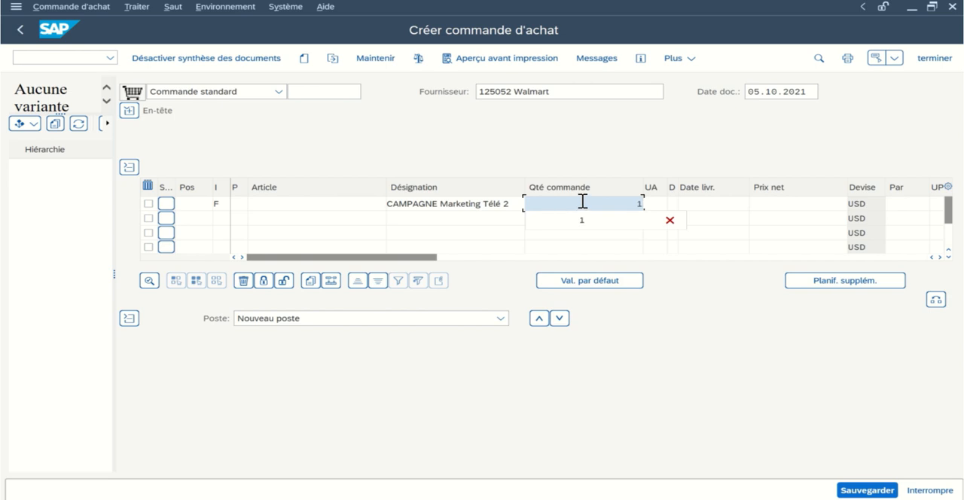
click(663, 204)
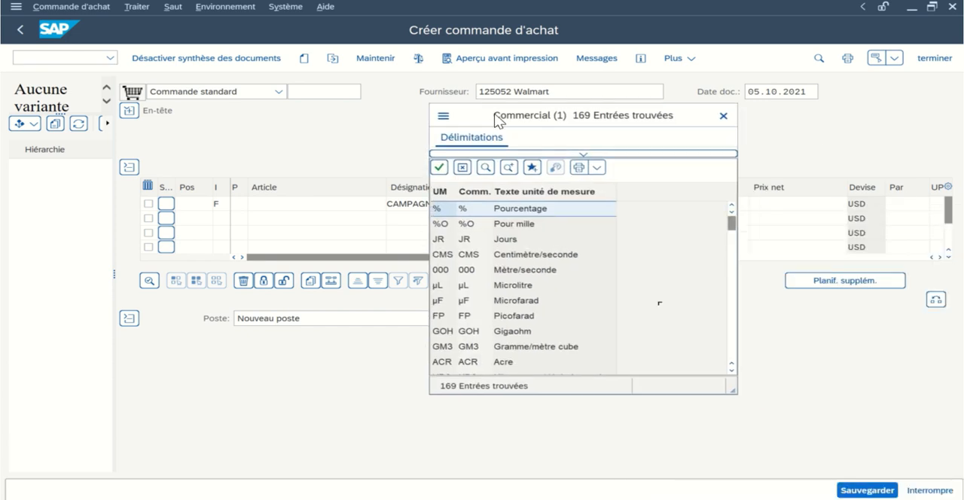
scroll(513, 300, down, 2)
scroll(512, 300, down, 10)
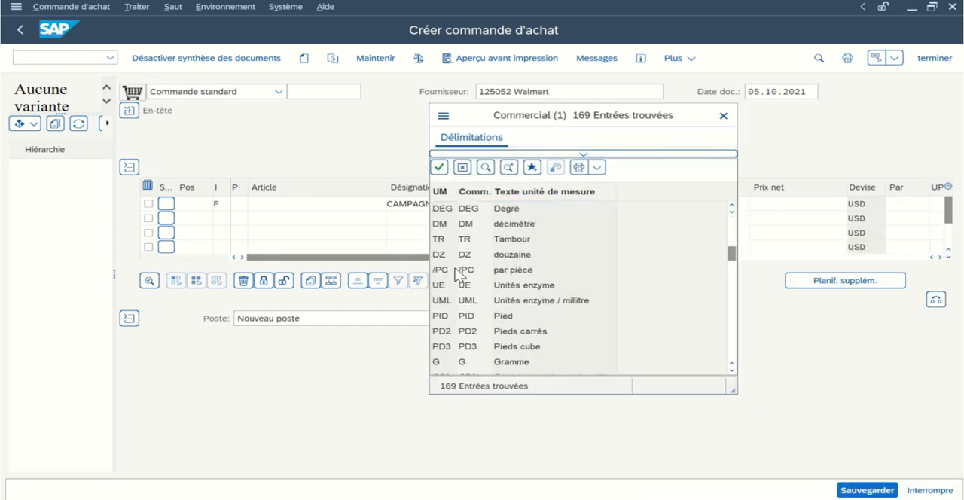
double_click(492, 270)
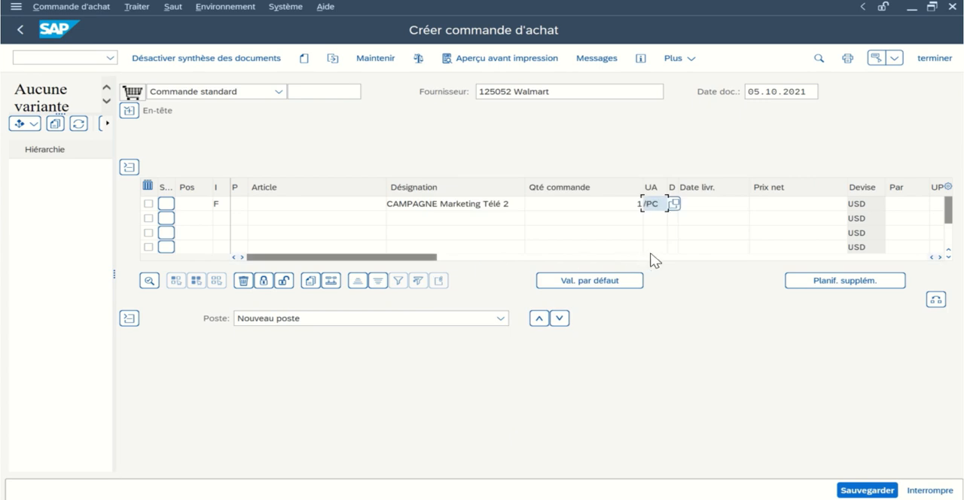
- Set the item's delivery date to 10.10.2021 and its net price to 2970100 USD
click(715, 204)
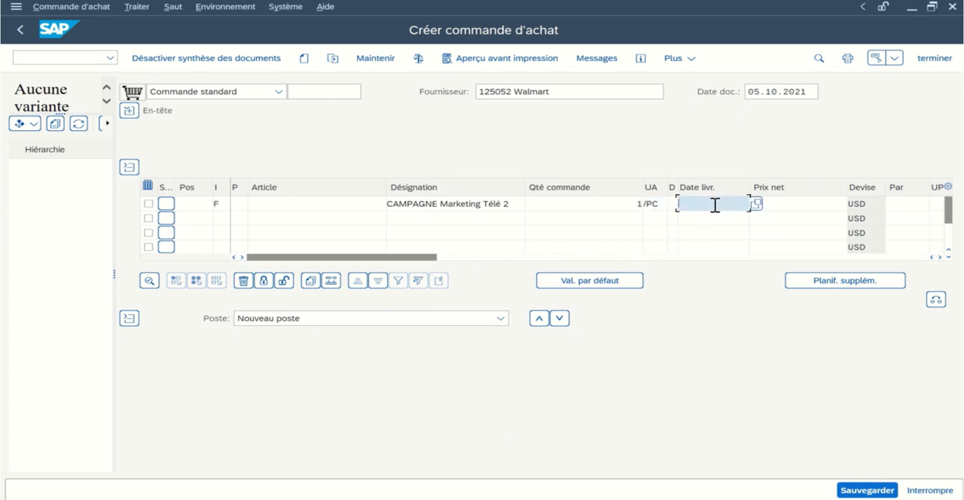
text(10)
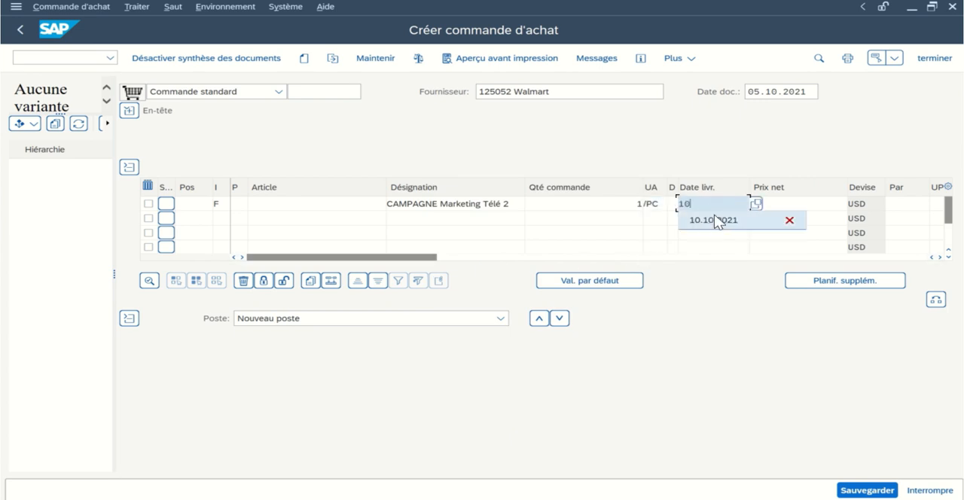
click(715, 219)
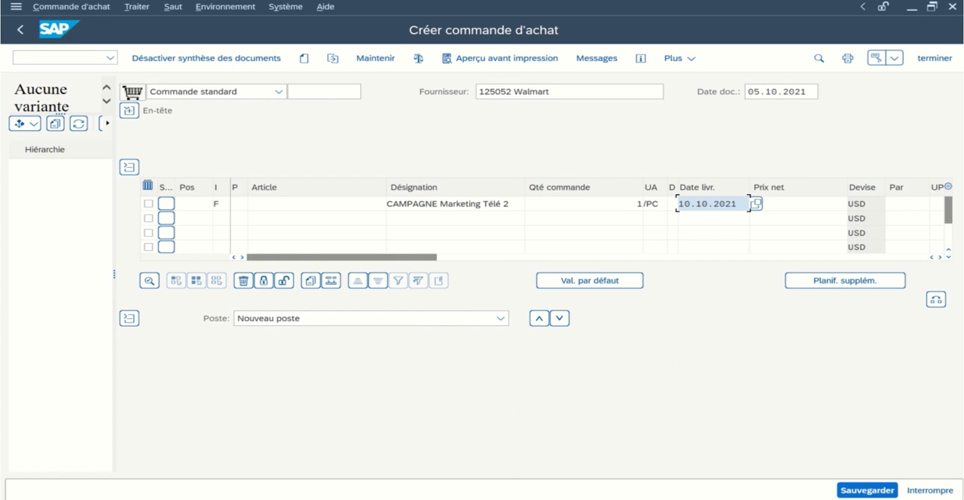
click(822, 204)
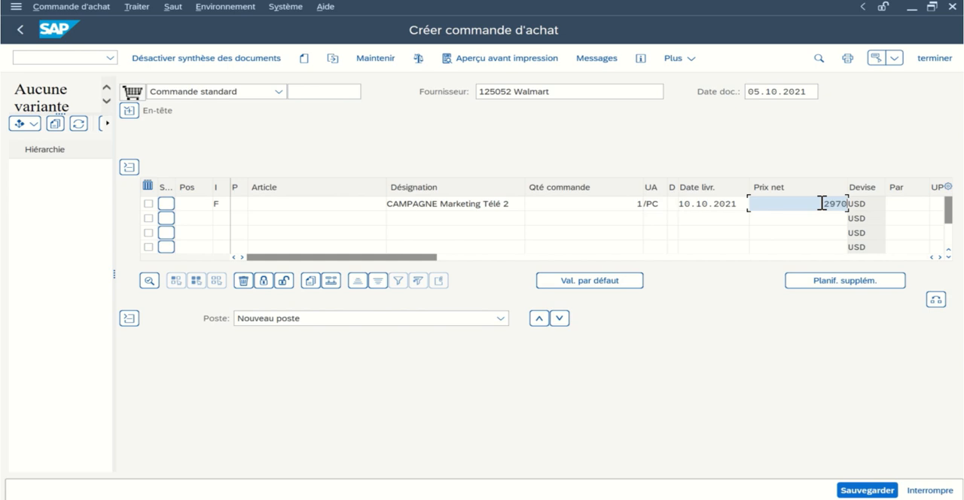
text(2970100)
drag(847, 200, 837, 205)
- Assign material group BIKES and plant DL00 (Dallas) to the campaign item and validate the line
drag(402, 257, 452, 258)
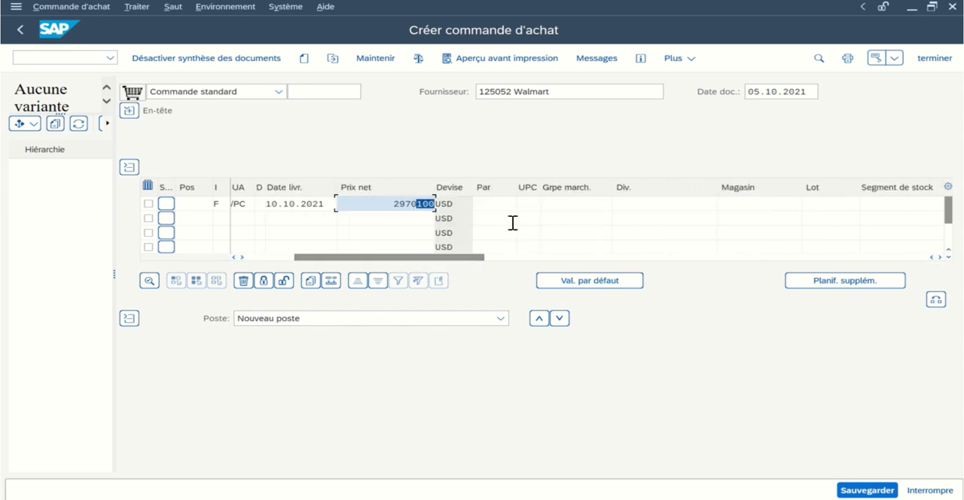
click(559, 203)
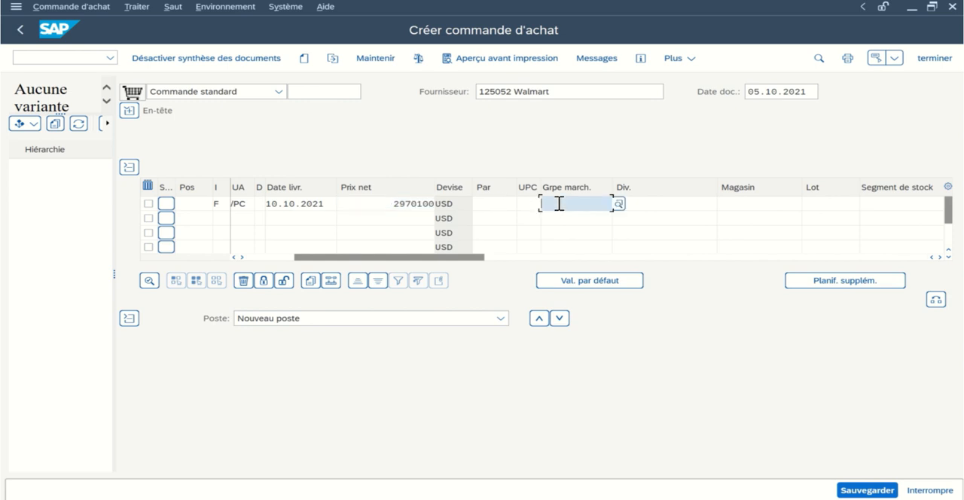
click(618, 204)
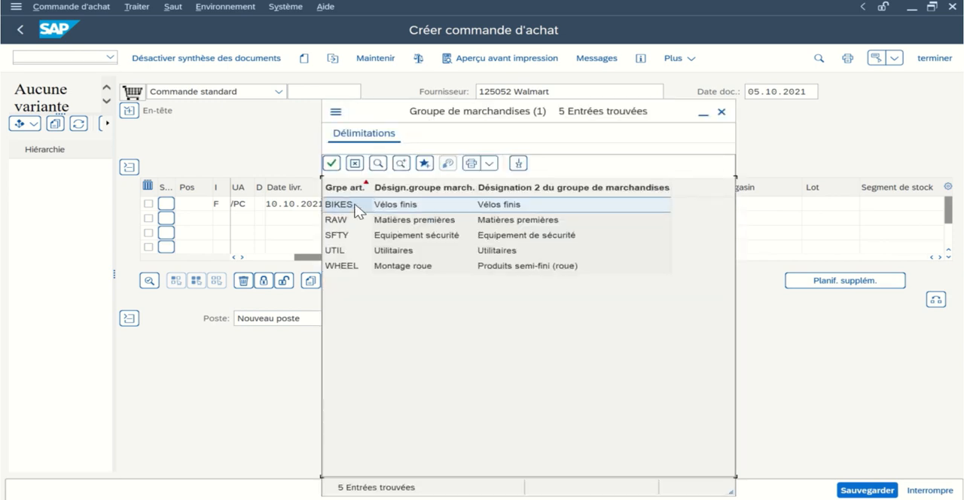
double_click(354, 208)
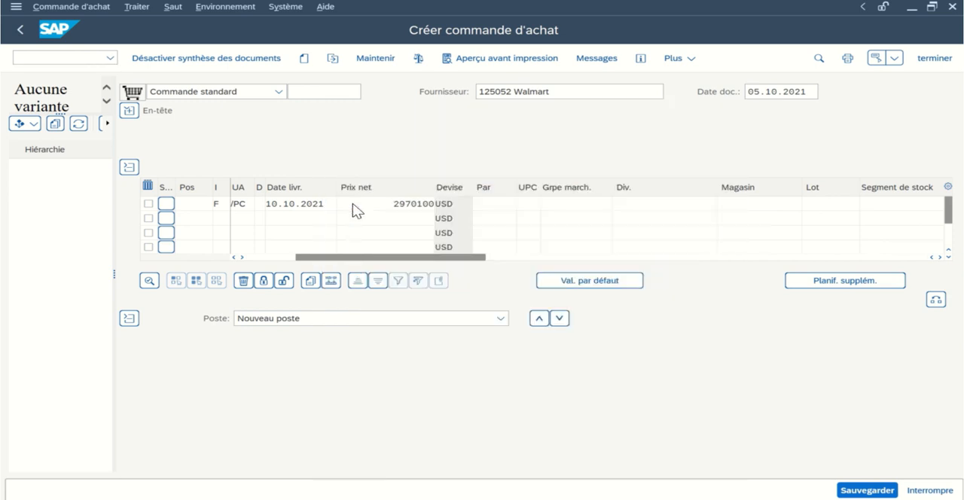
click(655, 205)
click(724, 204)
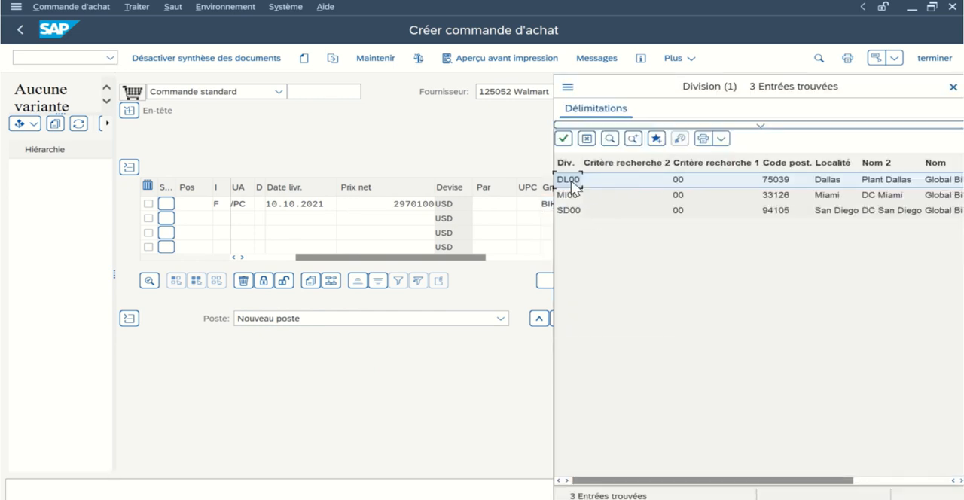
double_click(576, 184)
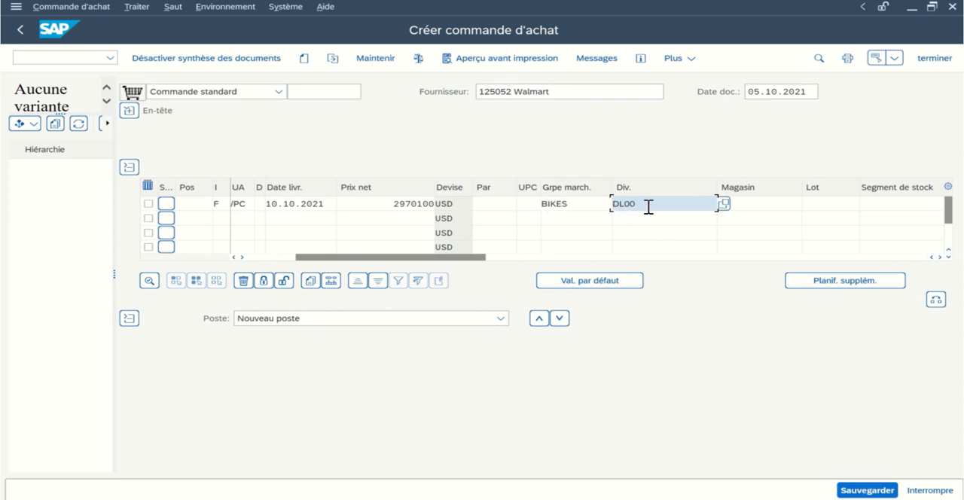
key(Return)
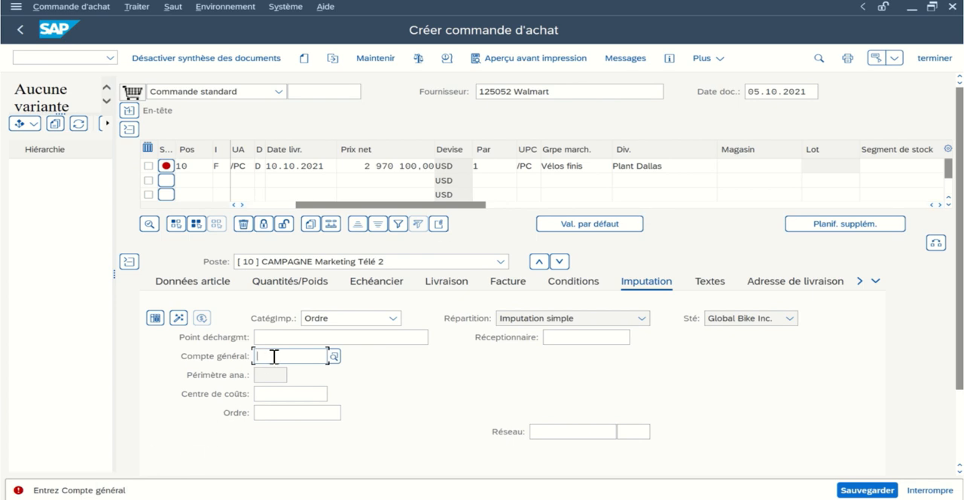
- Assign general ledger account "Other restaurant expenses" and internal order "Campagne Marketing - Télé" in the item's account assignment
text(5111)
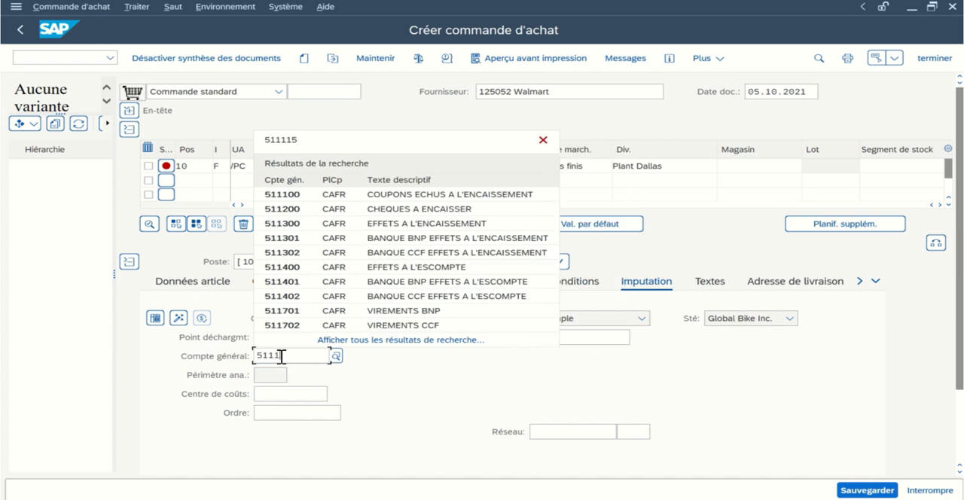
text(15)
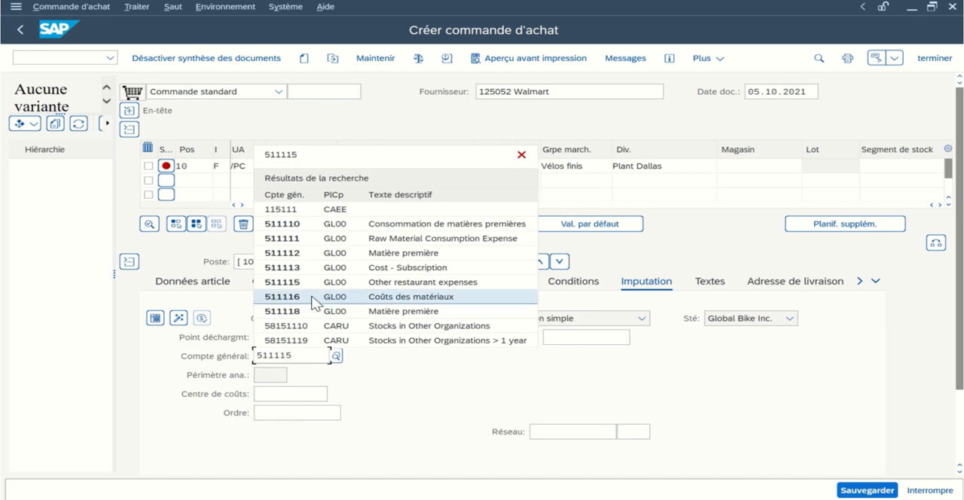
click(290, 283)
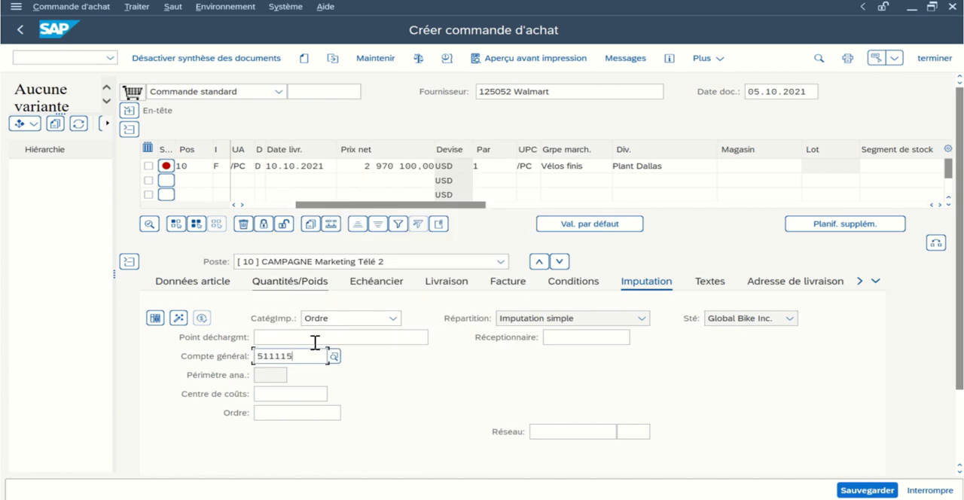
click(285, 415)
text(4000)
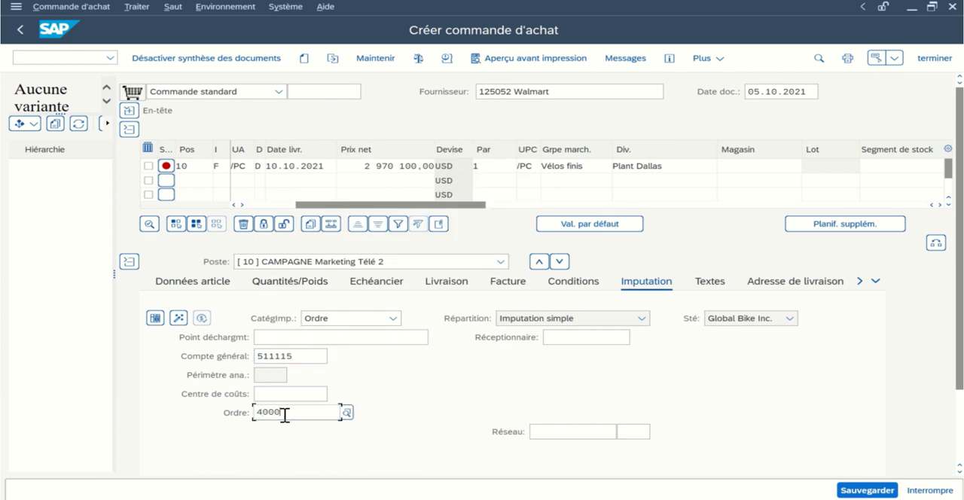
text(10)
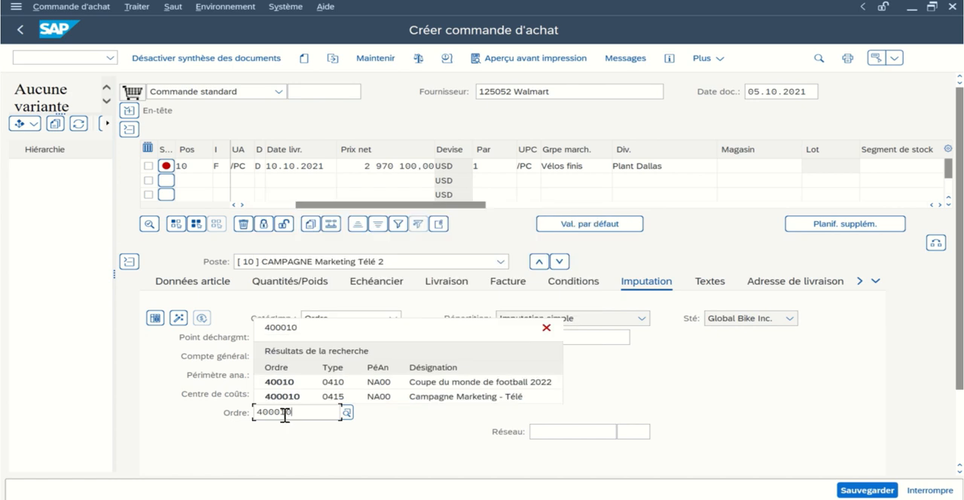
click(336, 397)
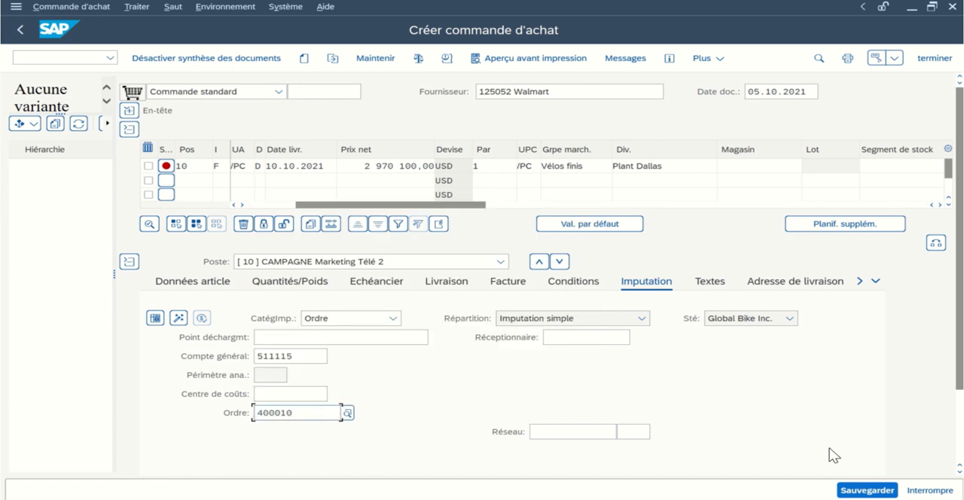
- Start saving the purchase order, choose to process its data instead, then review and acknowledge the system messages
click(859, 491)
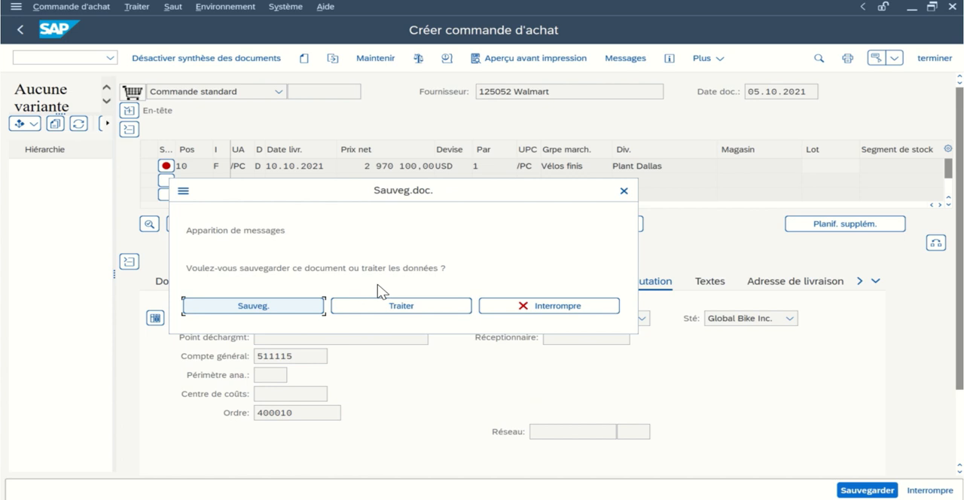
click(418, 309)
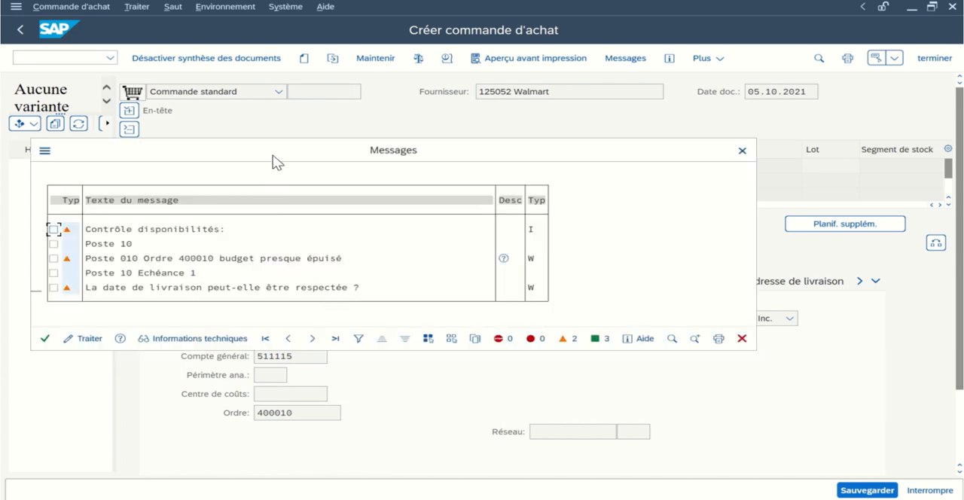
drag(273, 155, 382, 157)
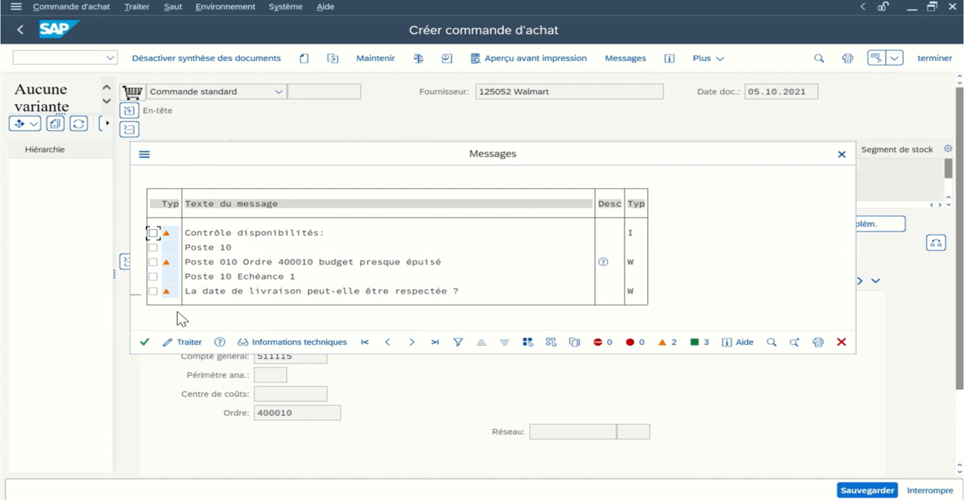
click(145, 344)
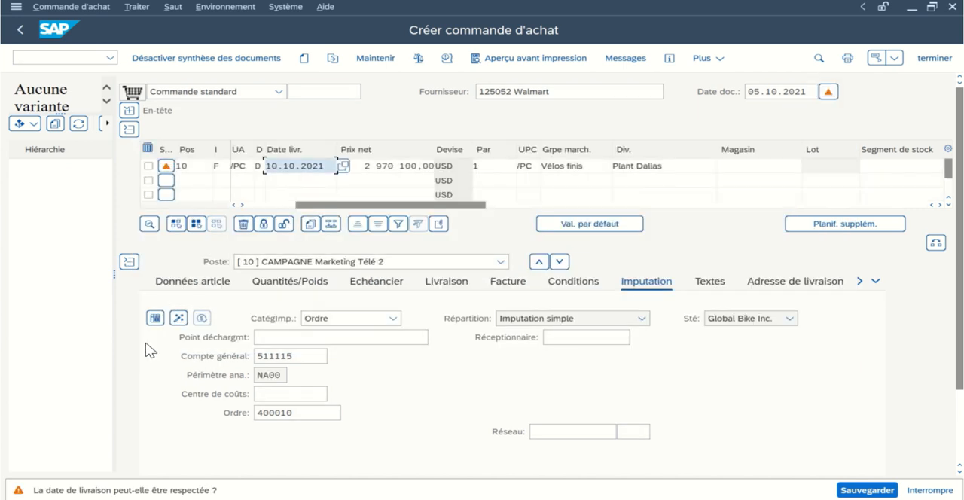
- Acknowledge the budget and delivery date messages, and save the Walmart television campaign purchase order despite the warnings
click(847, 491)
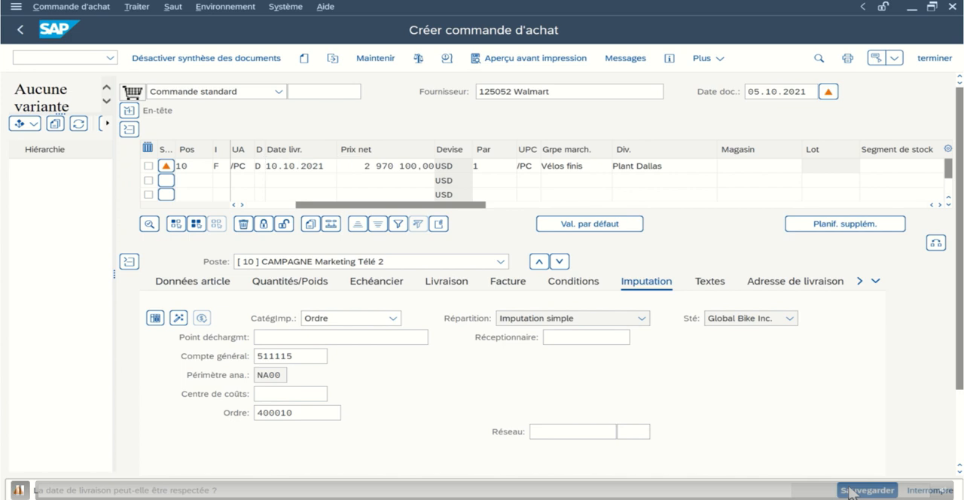
key(Return)
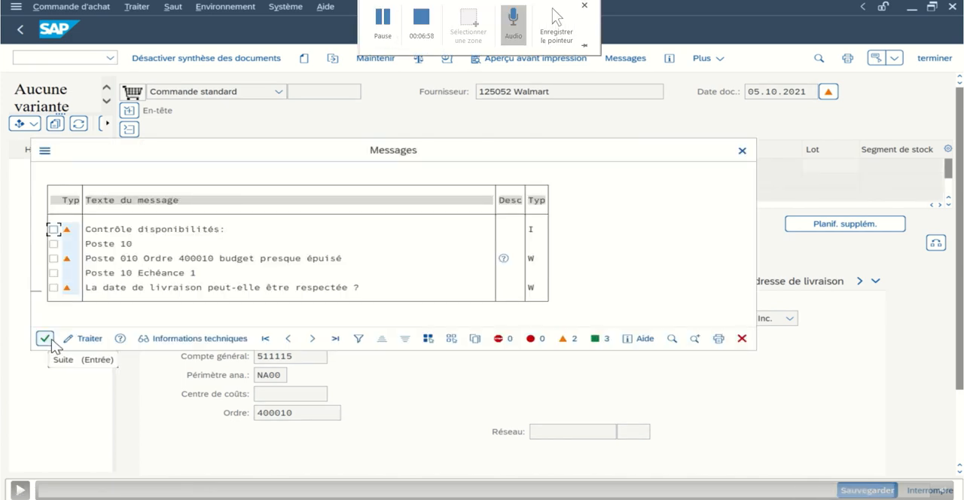
click(47, 344)
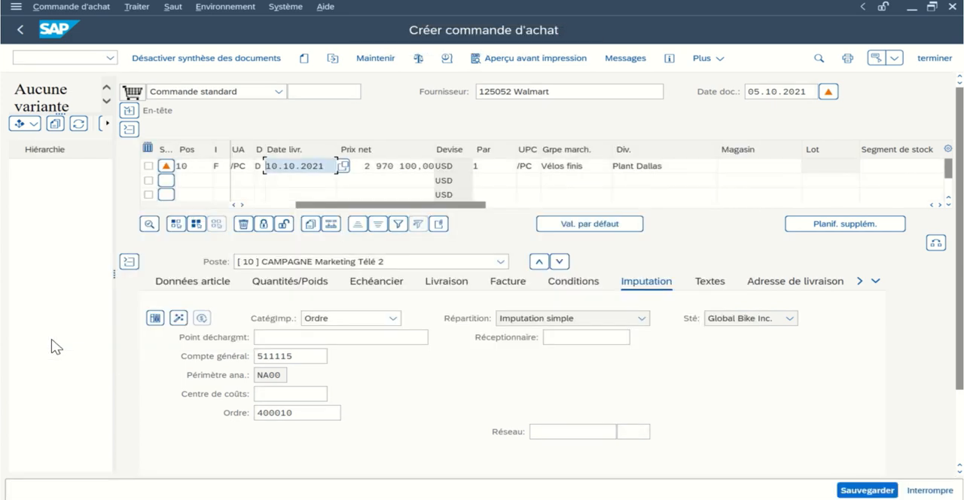
click(851, 490)
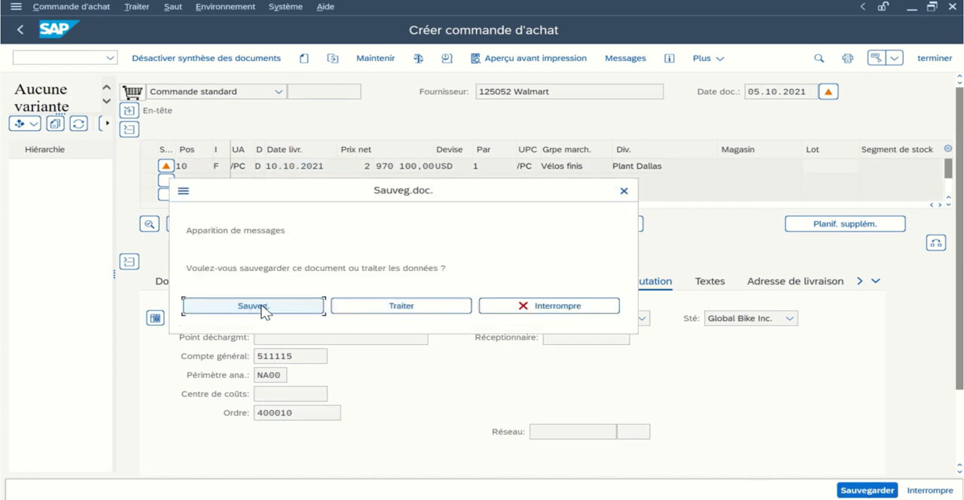
click(263, 307)
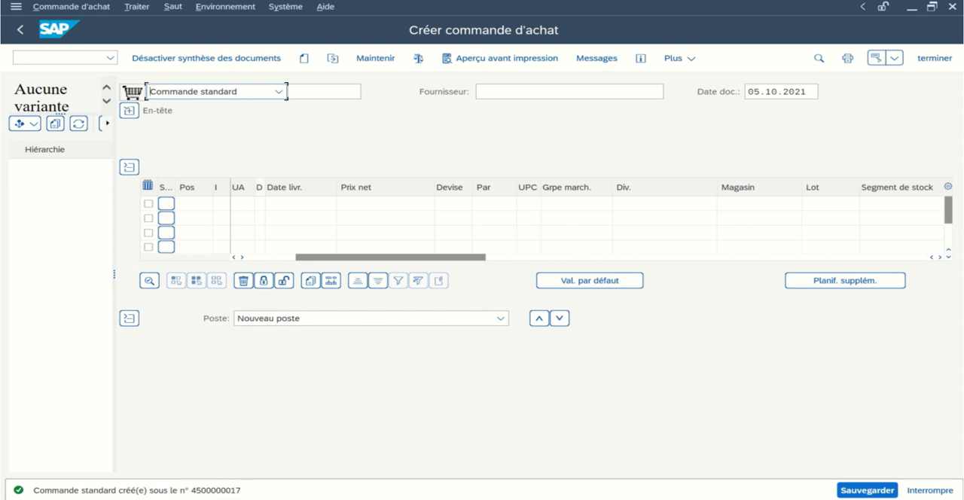
double_click(35, 490)
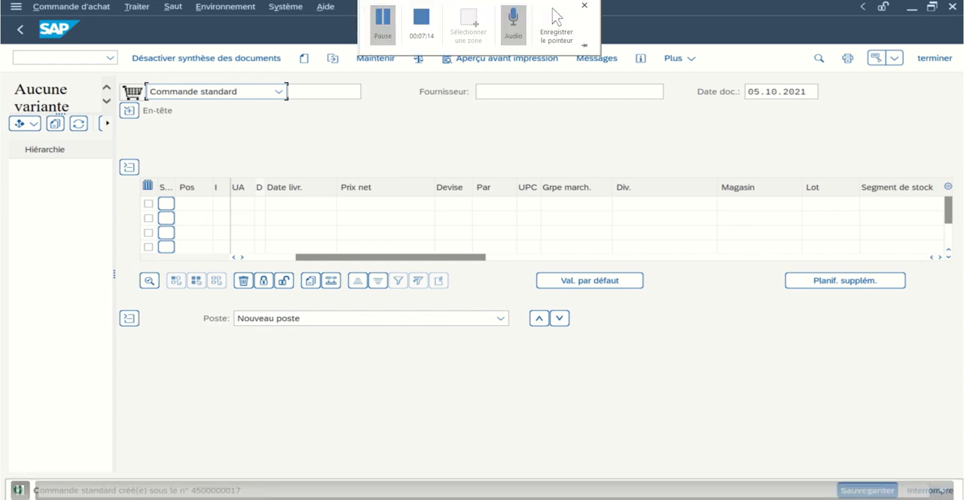
click(383, 23)
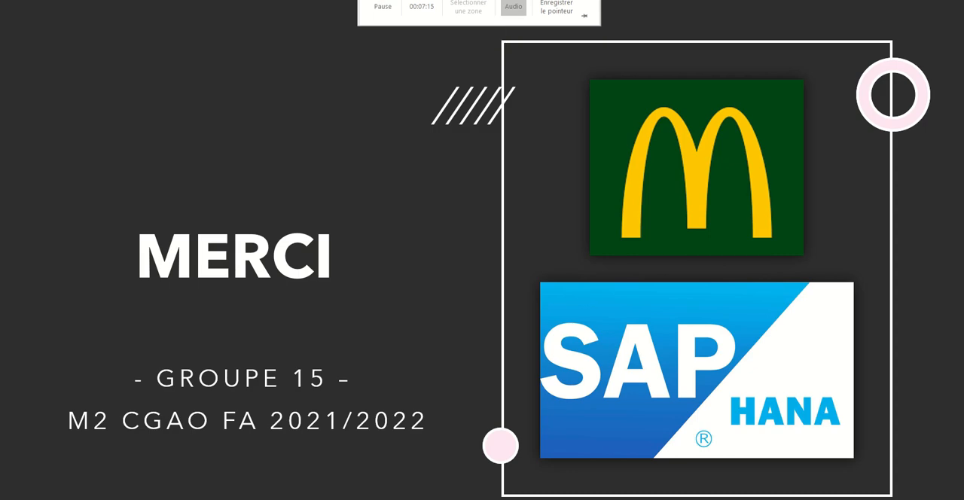